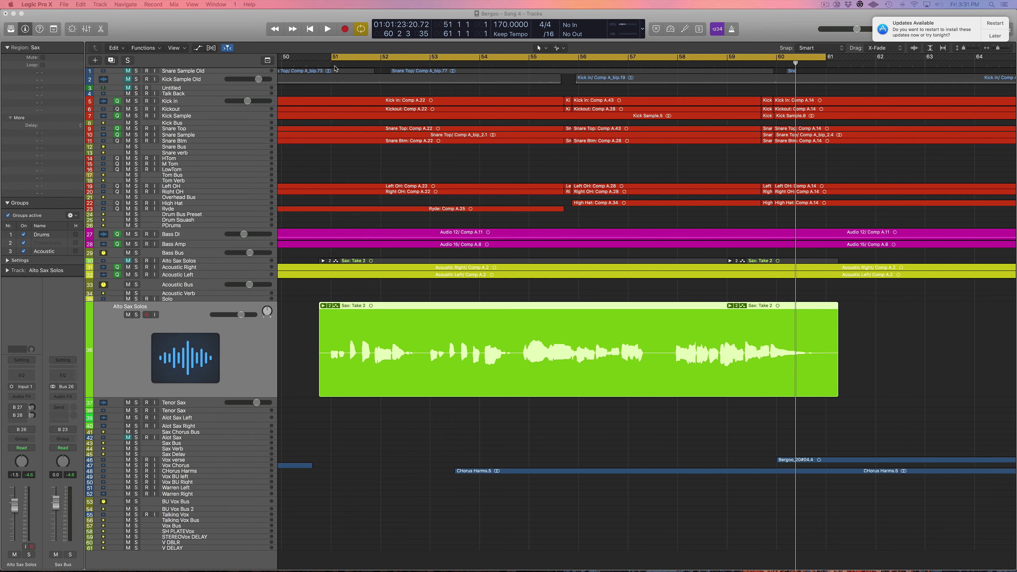
Step: Play the song from bar 51 and compare the Alto Sax Solos track soloed against the full mix
left_click(335, 66)
key("space")
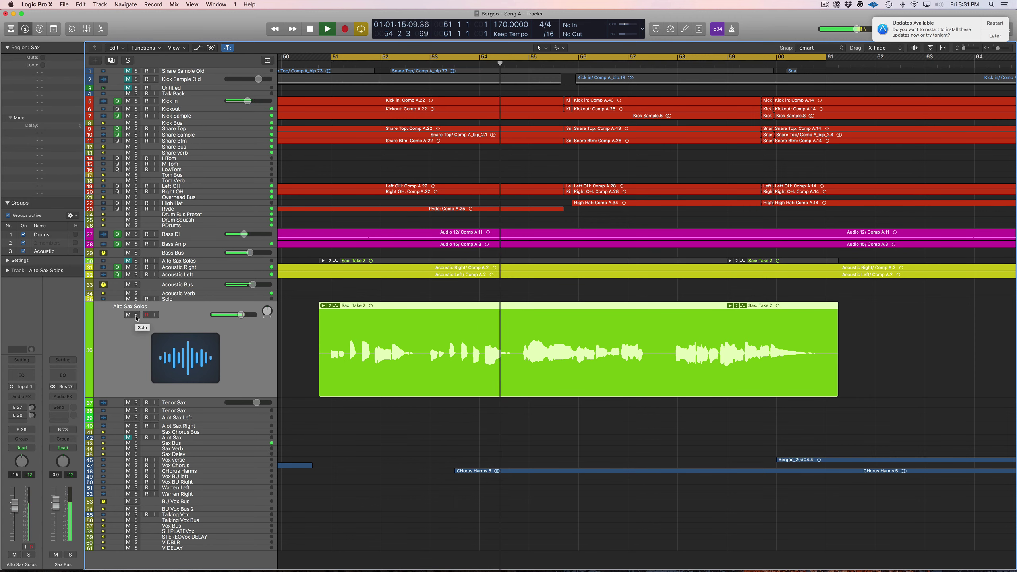
left_click(137, 315)
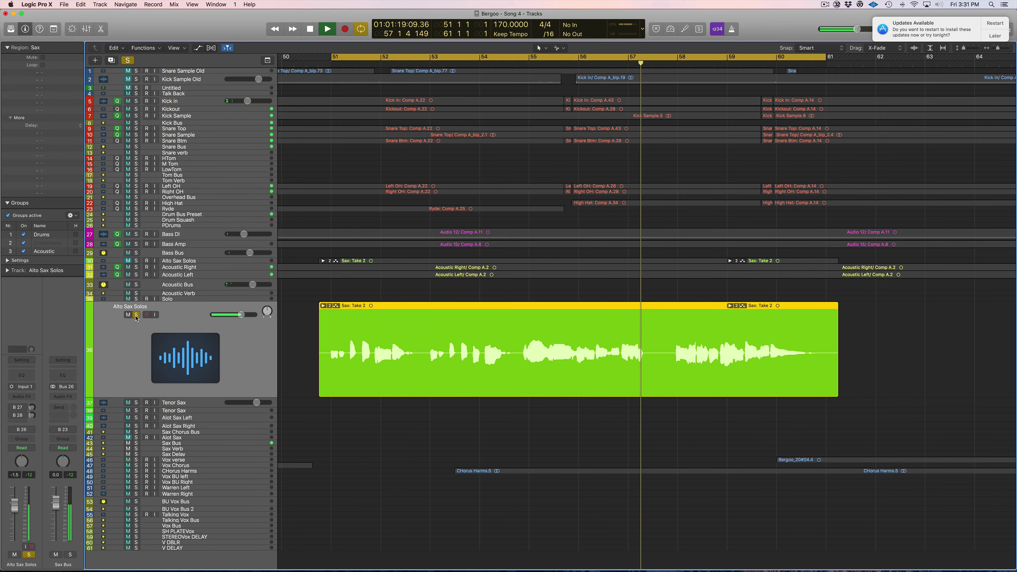
left_click(137, 316)
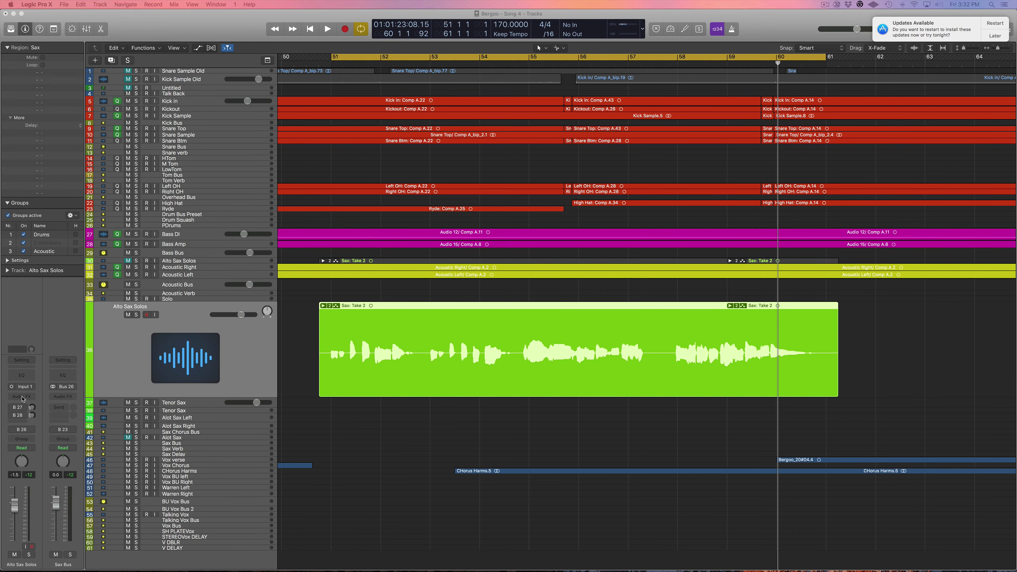
Step: Insert the FF Pro-Q 2 equalizer on the Alto Sax Solos track
left_click(22, 396)
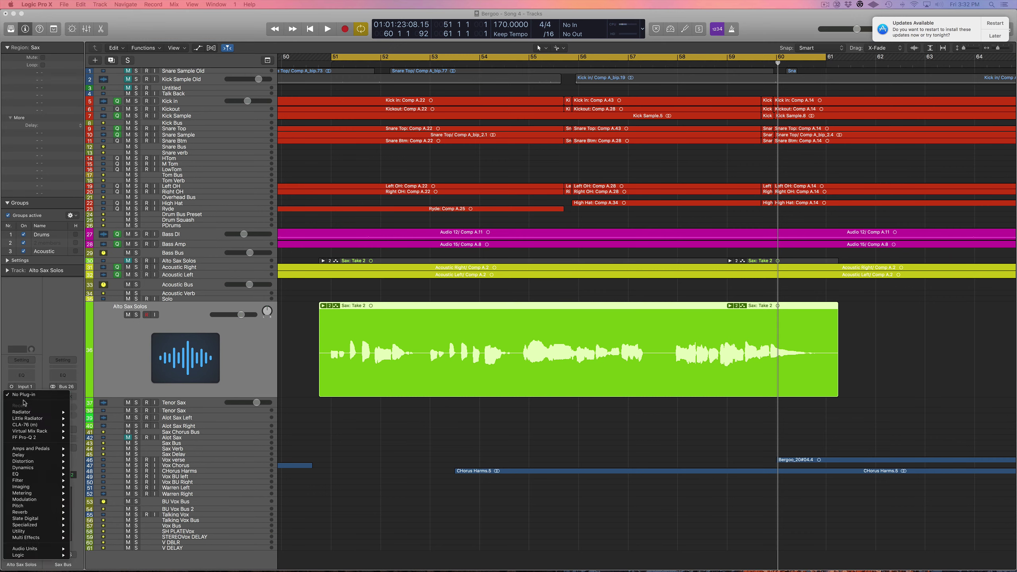
left_click(87, 437)
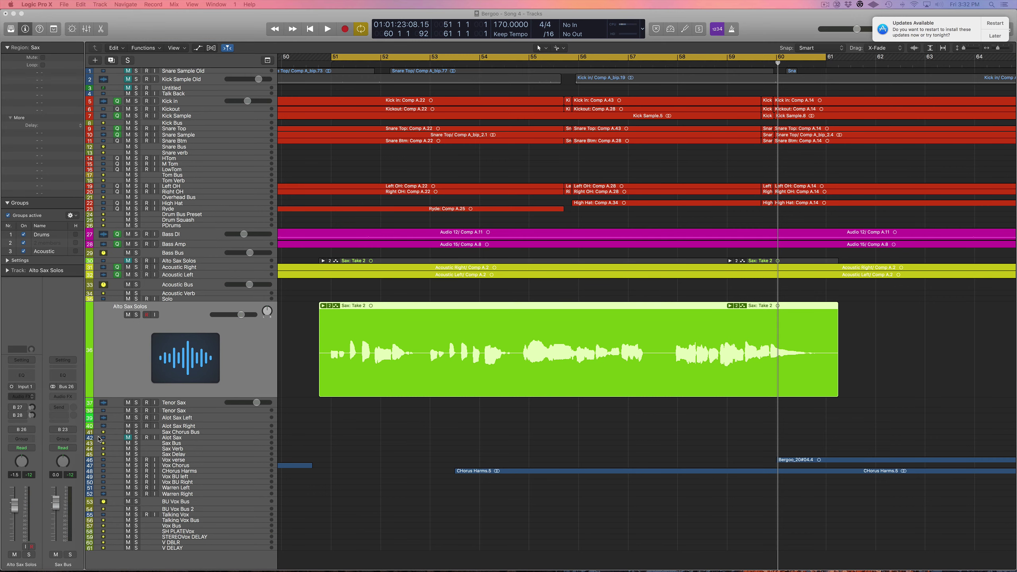
left_click_drag(185, 21, 652, 163)
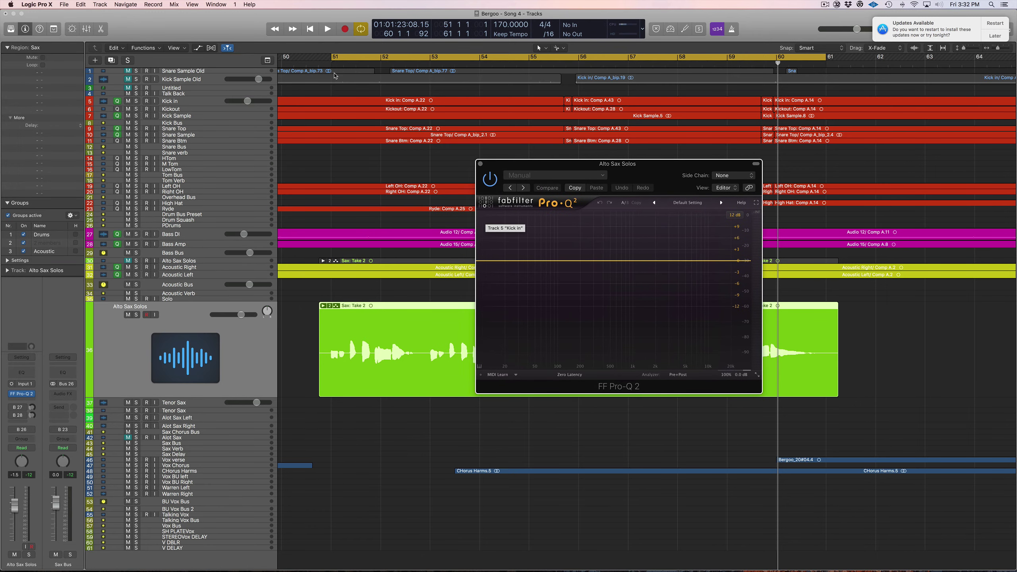
Step: Solo the alto sax and, during playback, add a Low Cut band at about 19 Hz in the equalizer
left_click(137, 315)
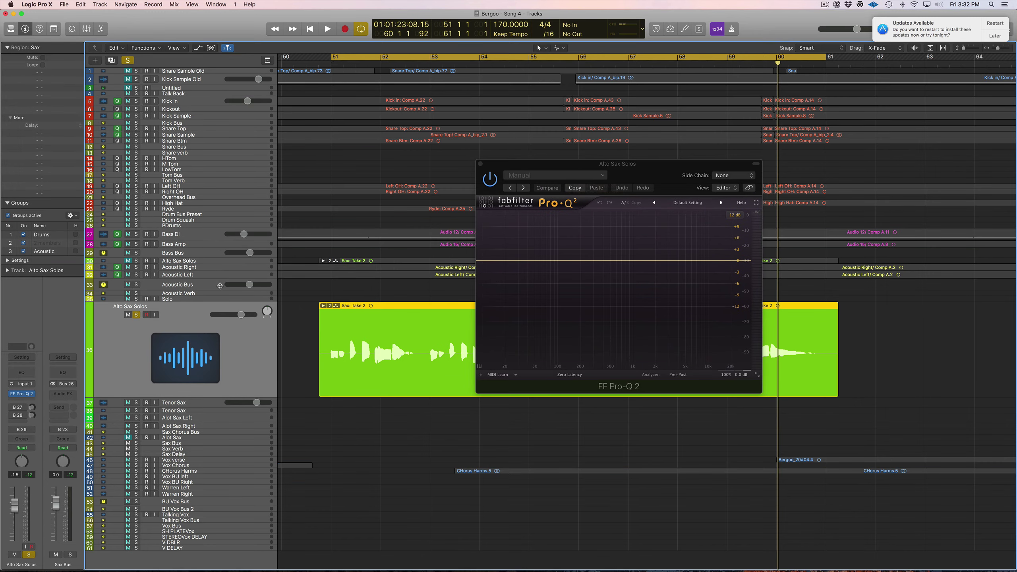
key("space")
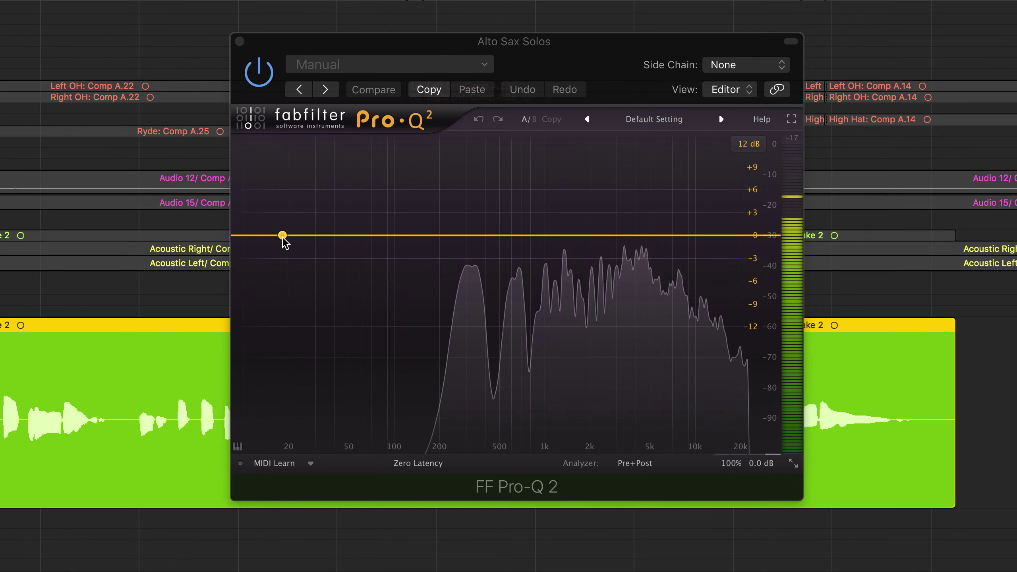
left_click_drag(283, 235, 285, 258)
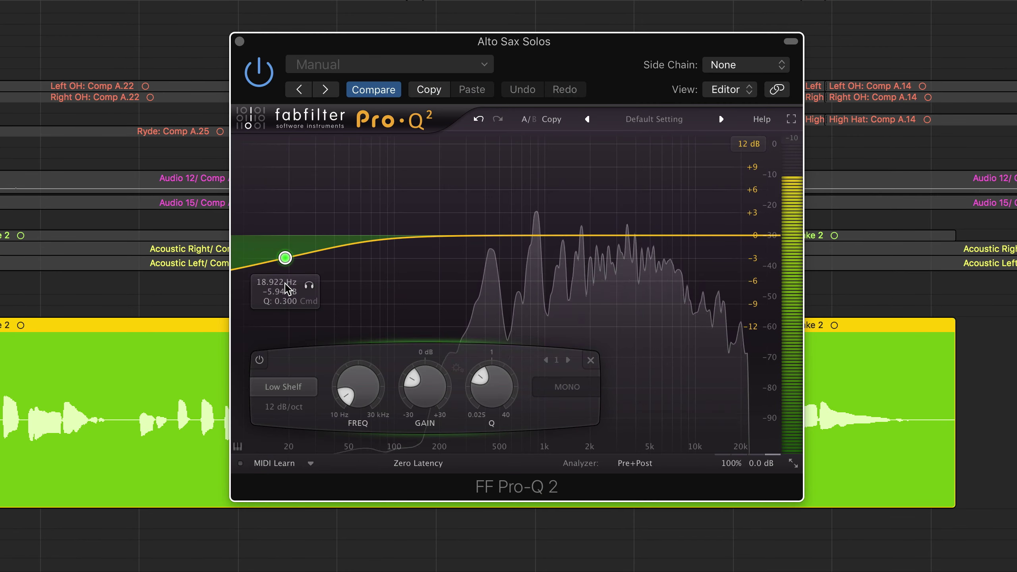
left_click(284, 388)
key("Return")
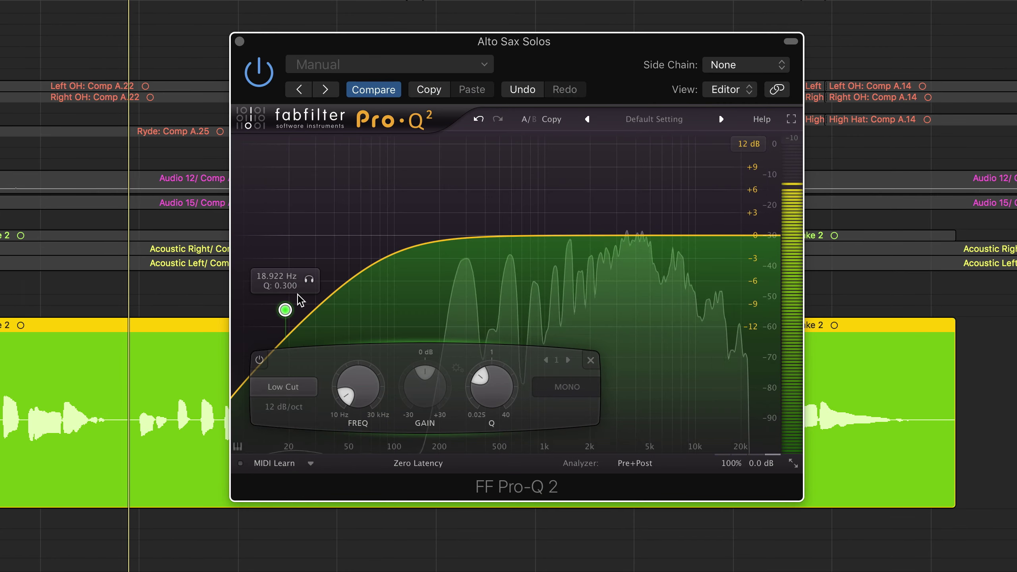
Step: Set the Low Cut band's Q to 1 and raise its frequency to about 139 Hz, stopping playback when done
left_click(291, 286)
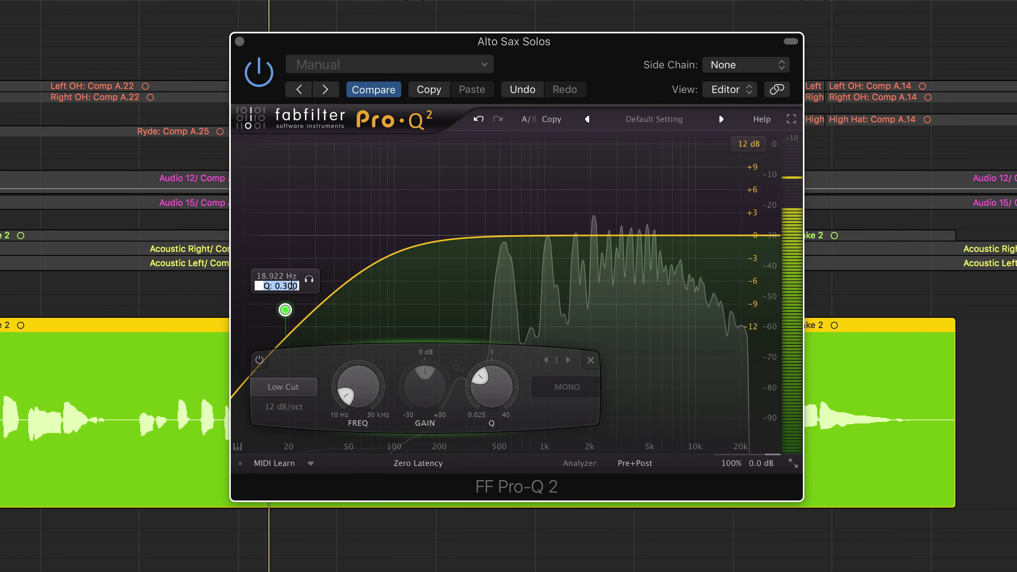
type("1")
key("Return")
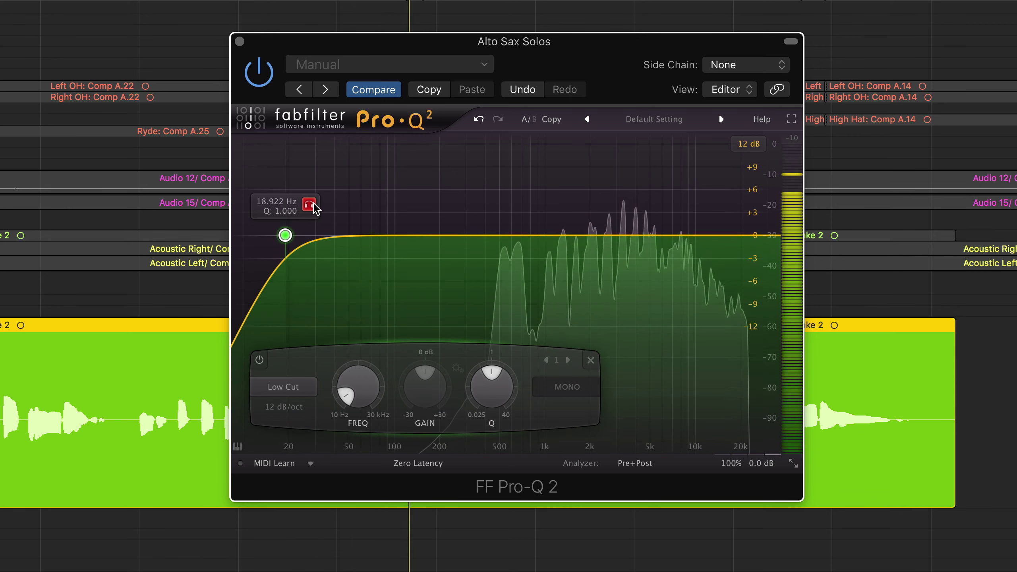
left_click_drag(314, 204, 449, 214)
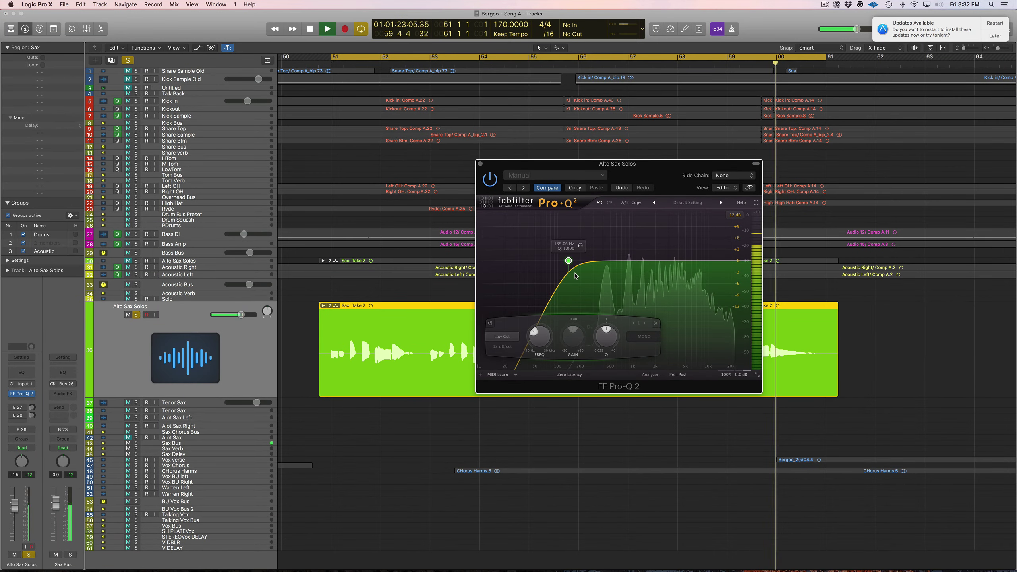
key("space")
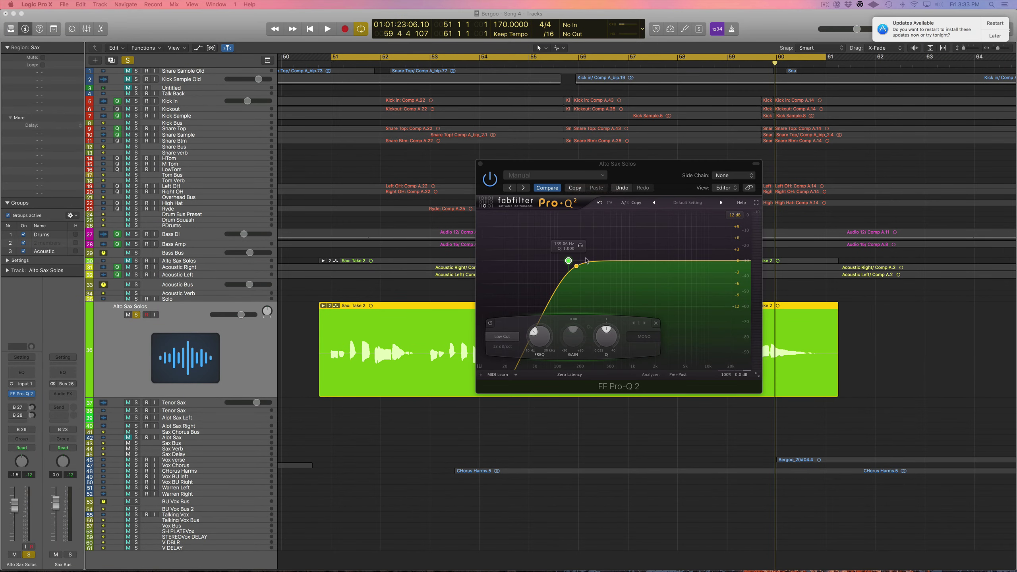
Step: Replay the soloed sax from bar 51 to check how the low cut sounds
left_click_drag(347, 64, 336, 64)
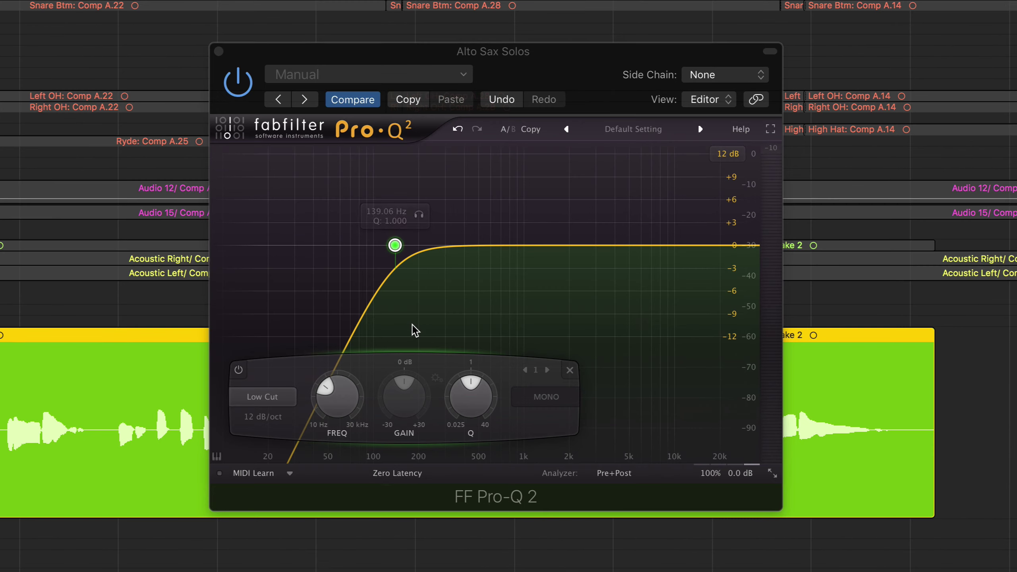
key("space")
mouse_move(385, 347)
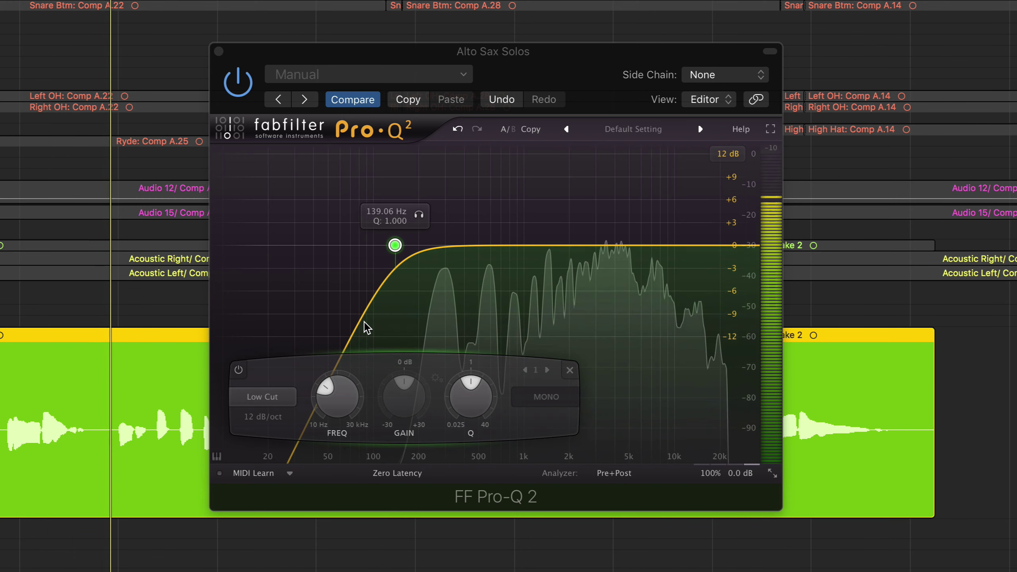
key("space")
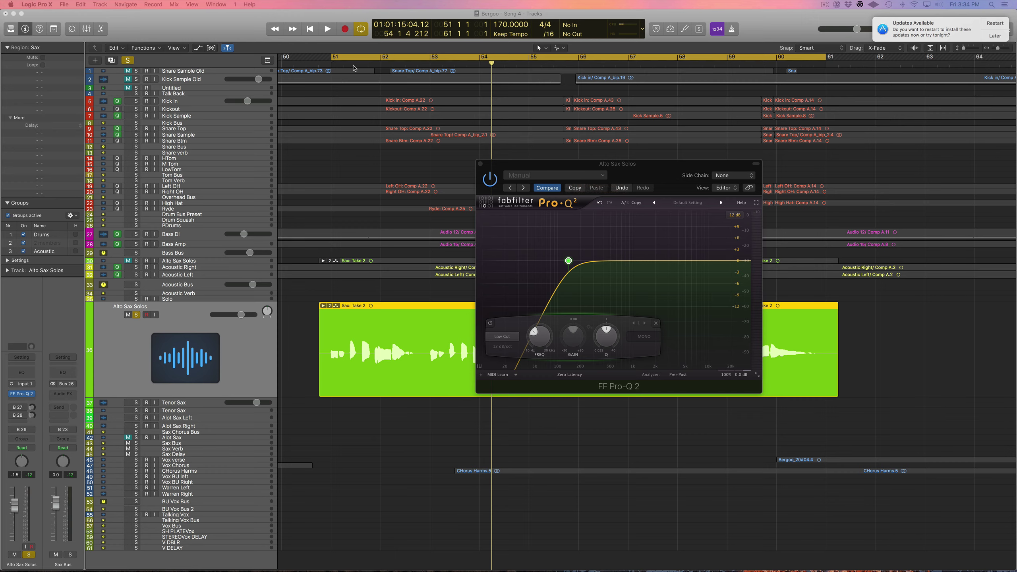
Step: Add a bell band at about 565 Hz with Q 1.971, audition it in isolation, and set its gain to about -4.9 dB
left_click_drag(353, 65, 332, 65)
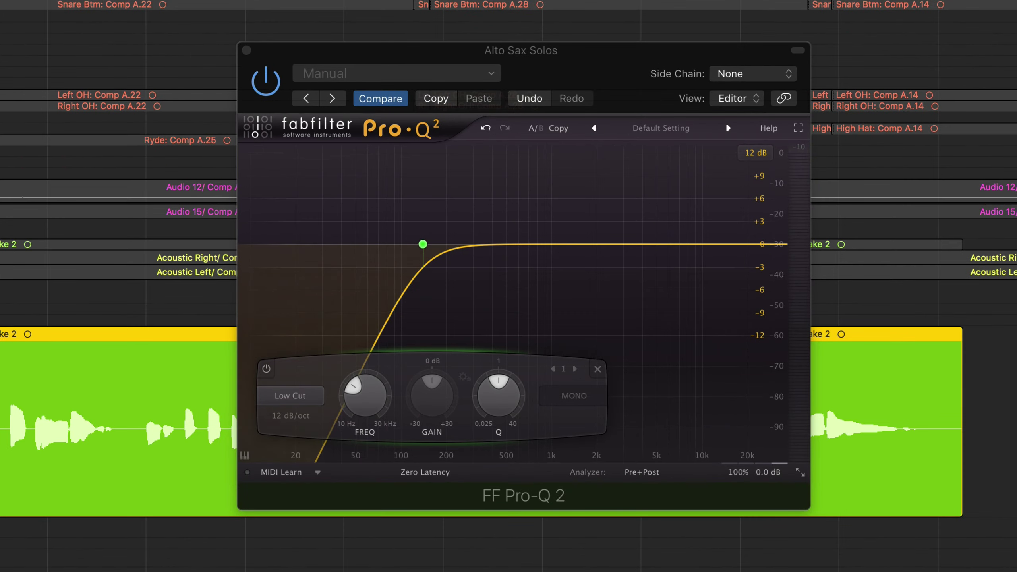
key("space")
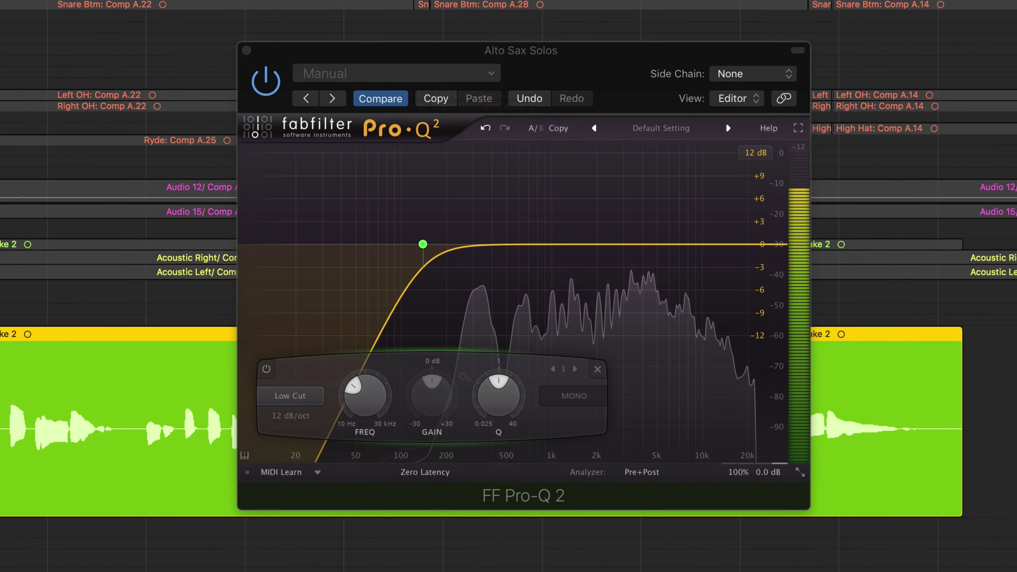
left_click_drag(517, 246, 515, 162)
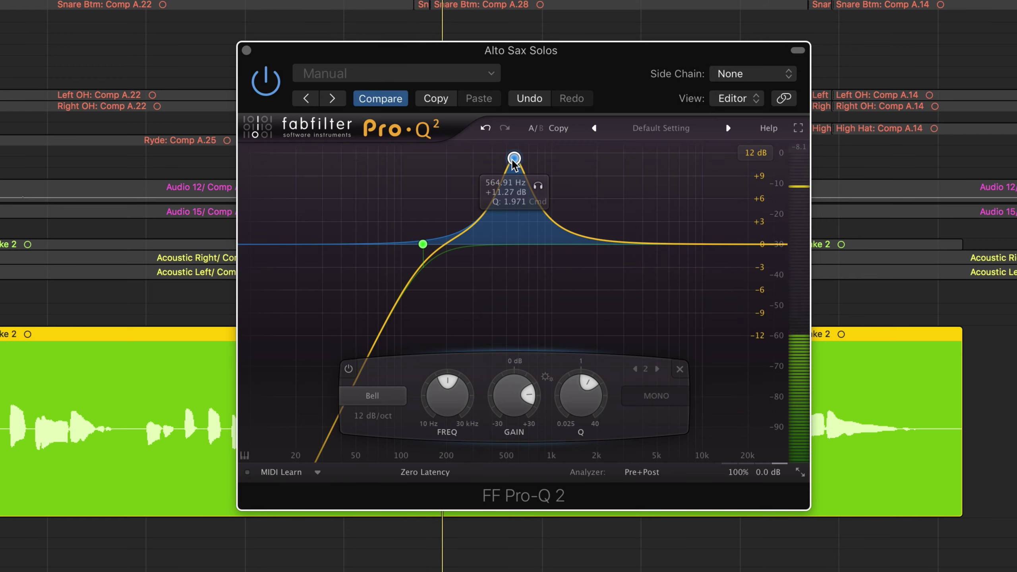
left_click(538, 187)
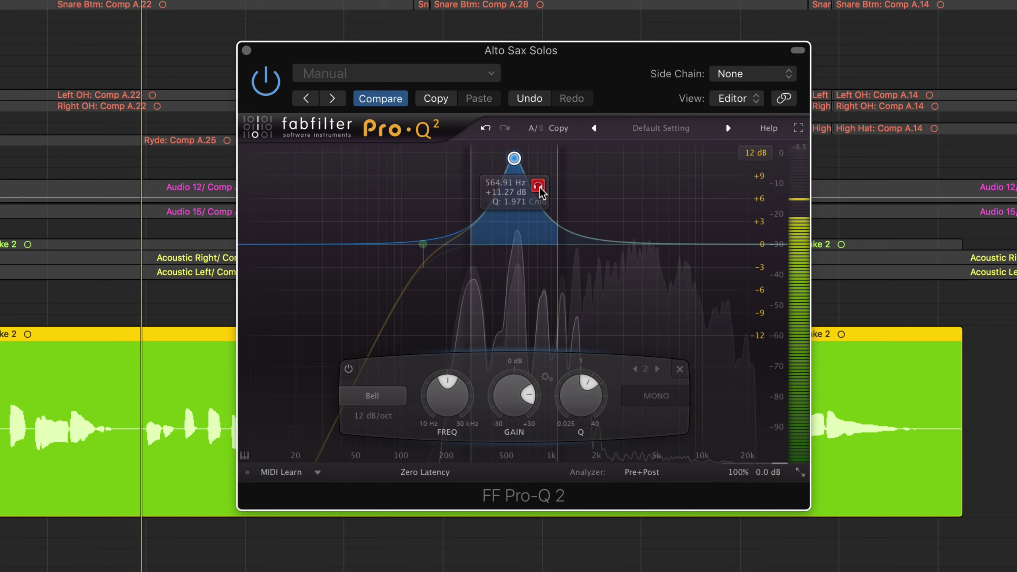
left_click(539, 188)
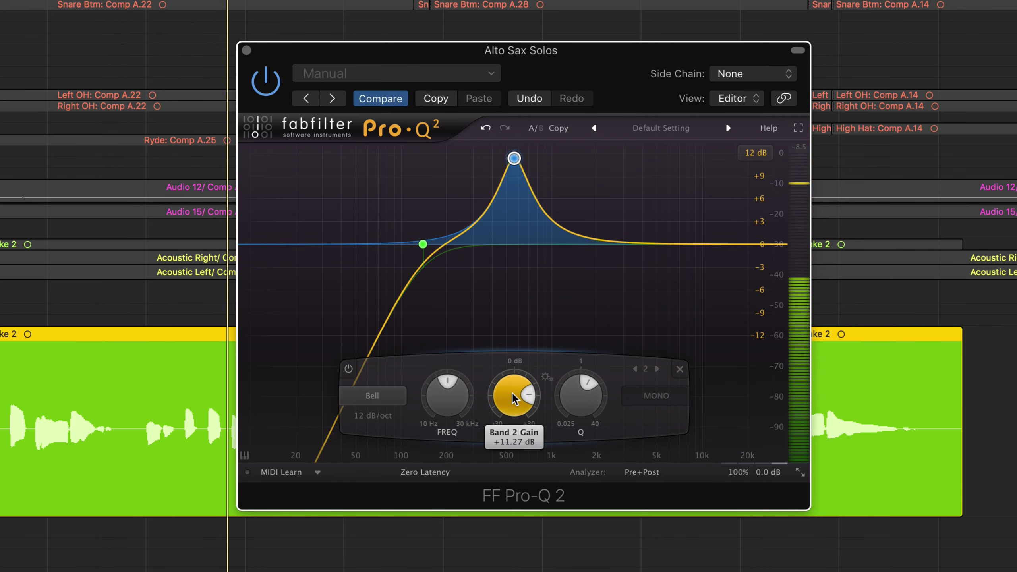
left_click_drag(514, 398, 527, 566)
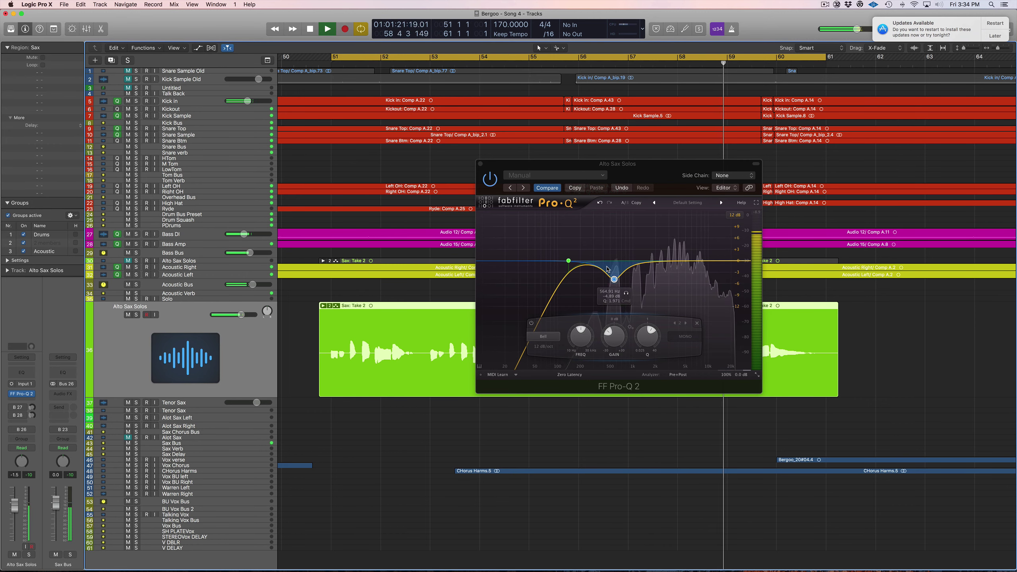
key("space")
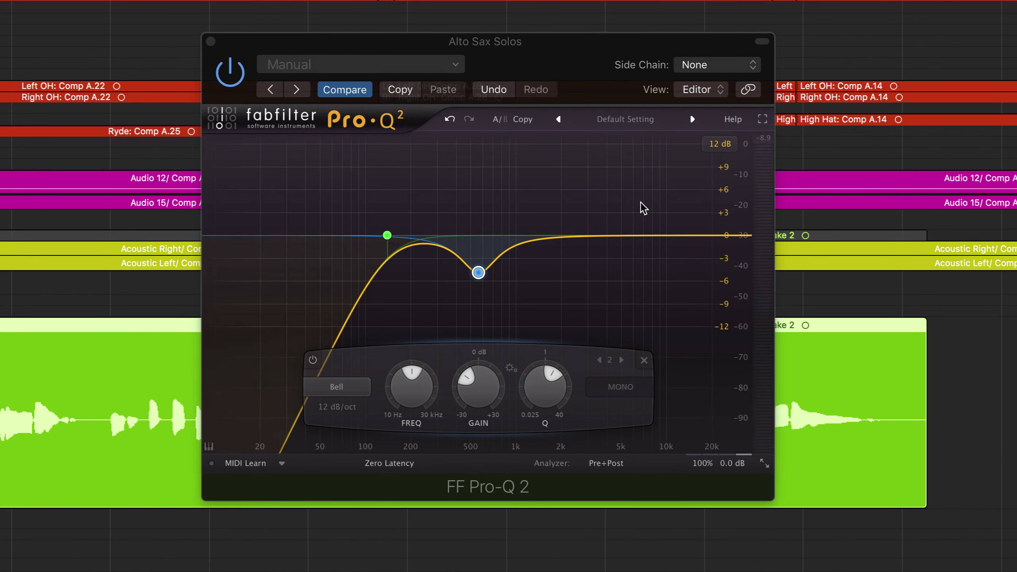
Step: Add a High Shelf band at about 8160 Hz with about +3.8 dB gain and Q 1.115, and play the mix
left_click_drag(669, 236, 667, 221)
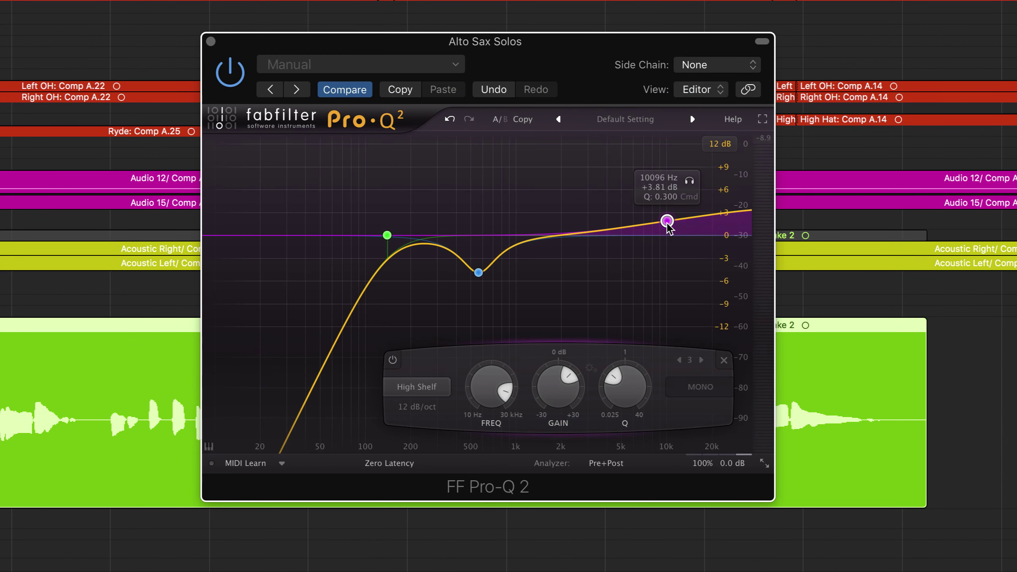
left_click_drag(667, 221, 654, 221)
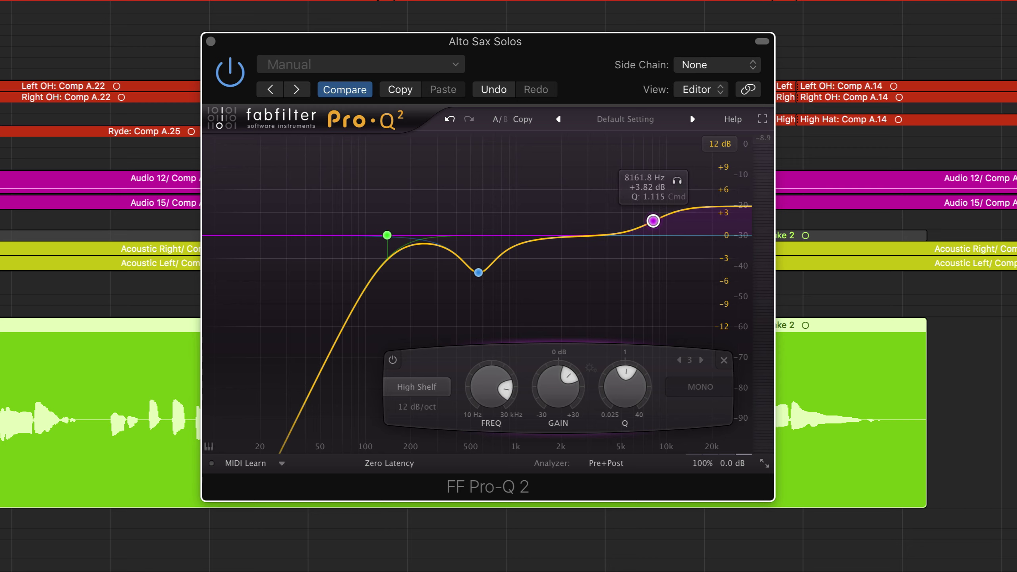
left_click(79, 236)
key("space")
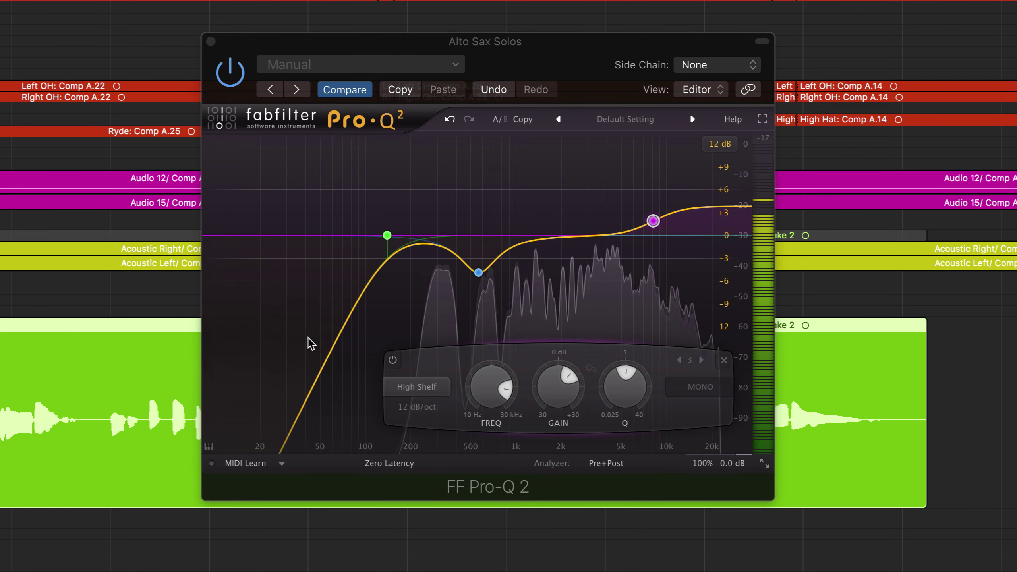
Step: Fine-tune the high shelf by ear to about 6.9 kHz with a gain of about +7.9 dB
left_click_drag(677, 184, 674, 184)
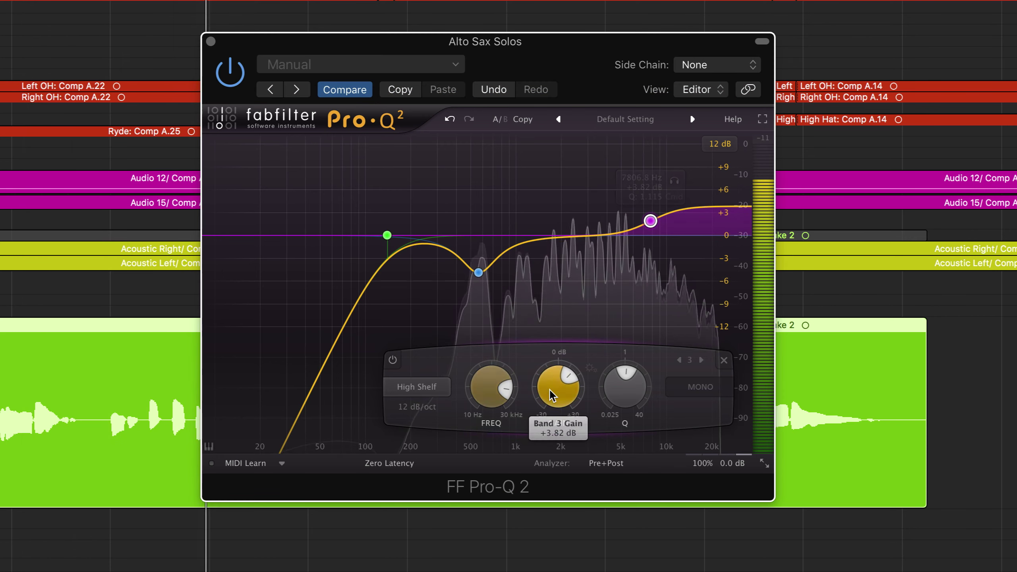
left_click_drag(558, 375, 562, 359)
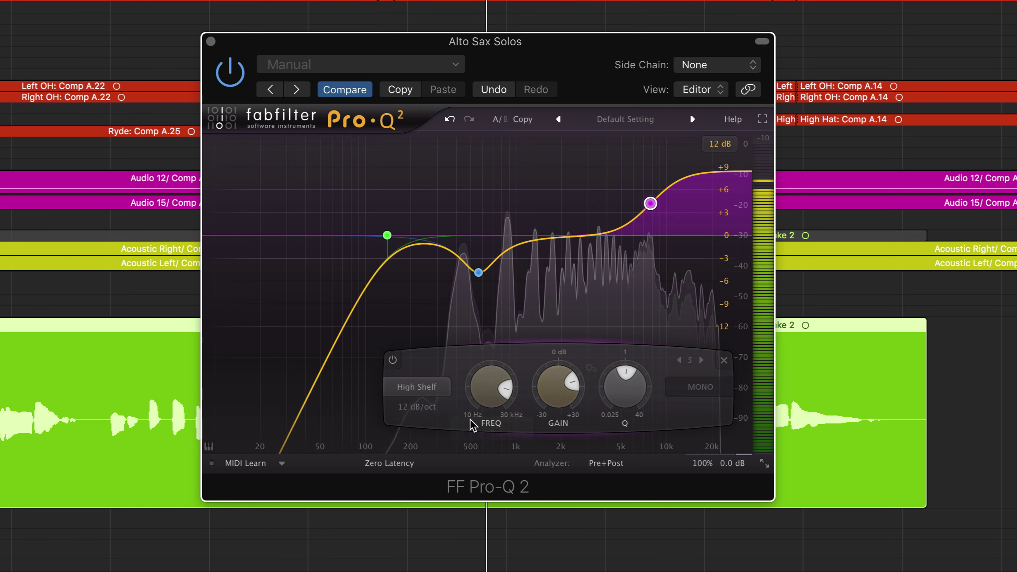
left_click_drag(486, 397, 490, 404)
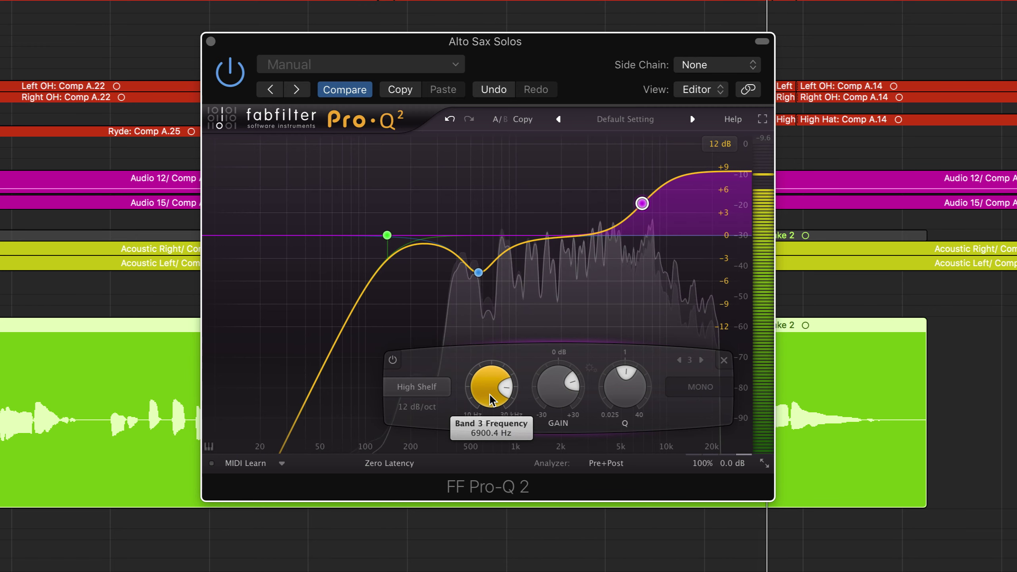
left_click_drag(490, 400, 491, 397)
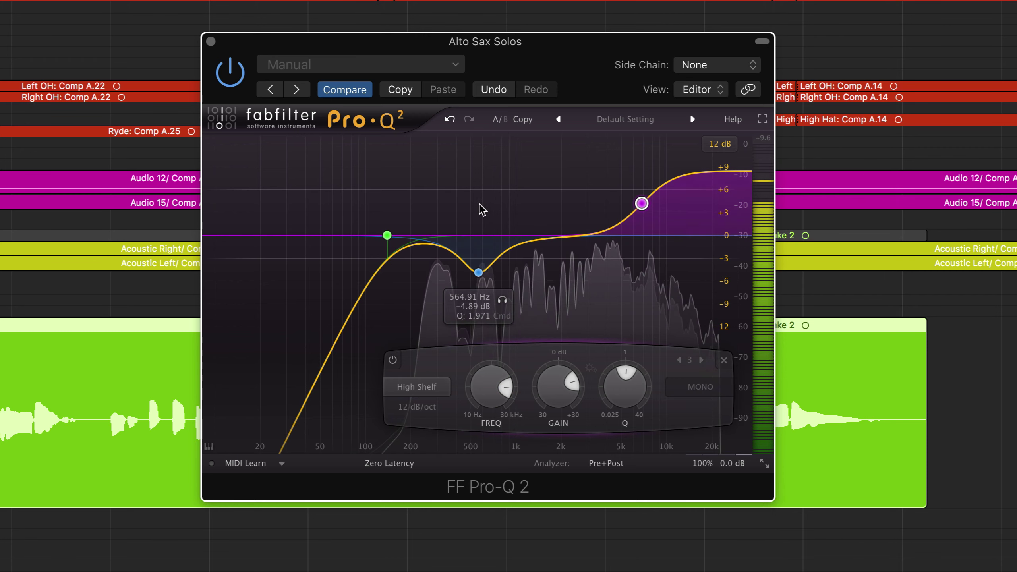
mouse_move(616, 289)
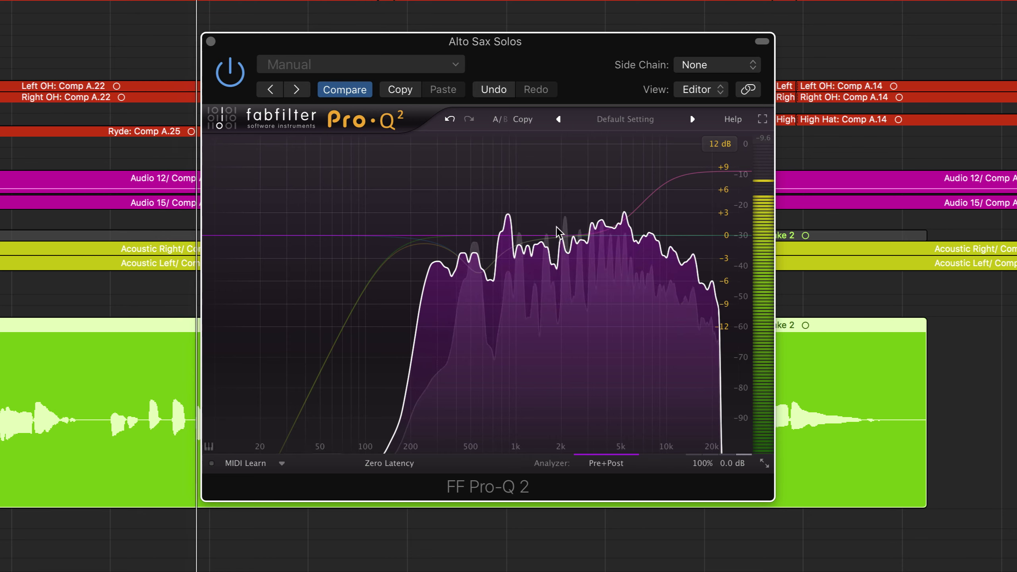
left_click_drag(559, 387, 569, 413)
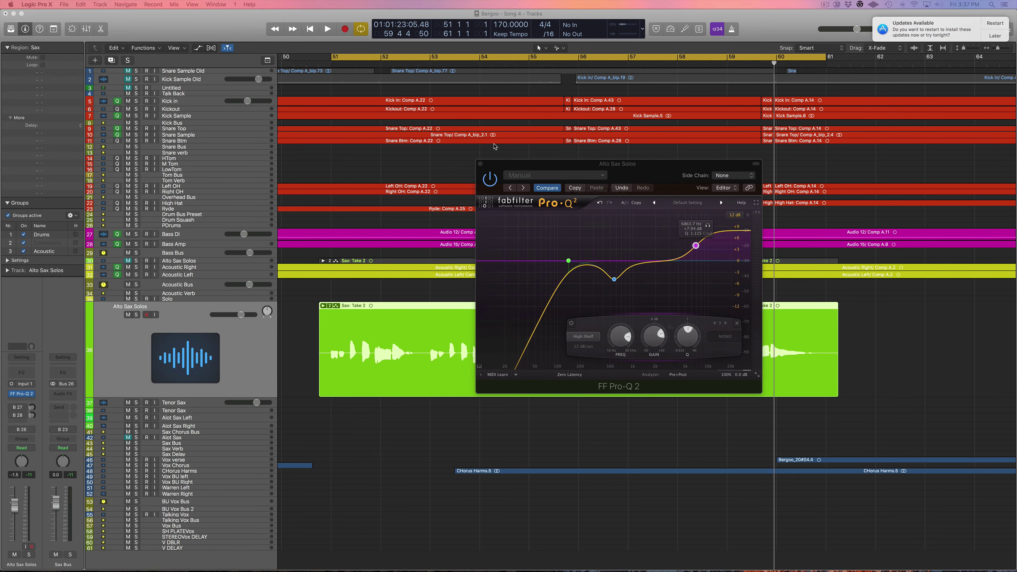
Step: Solo the sax from bar 51 and add a bell boost at about 2580 Hz with +4.3 dB gain and Q 2.069
left_click(343, 66)
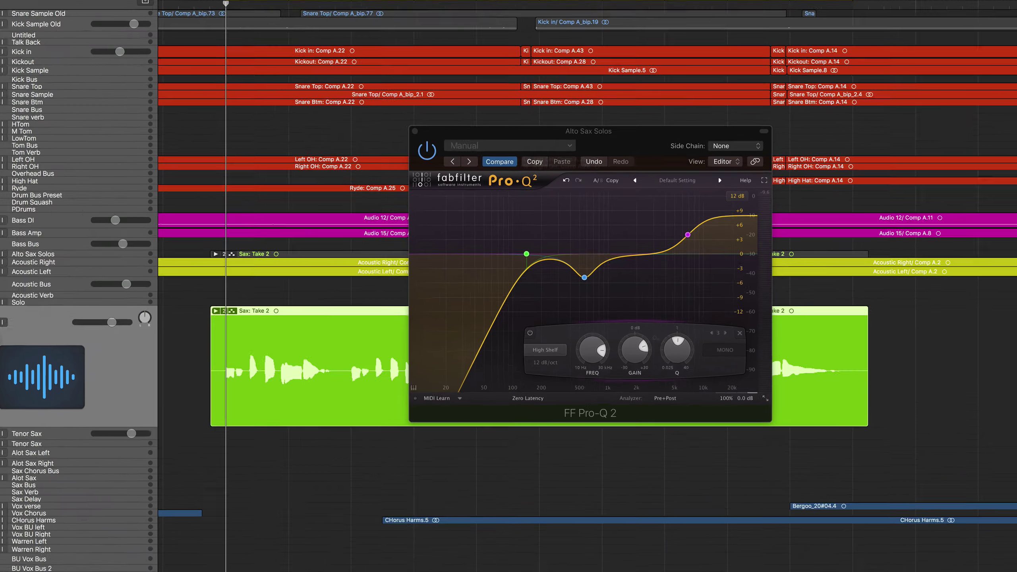
left_click(137, 316)
key("space")
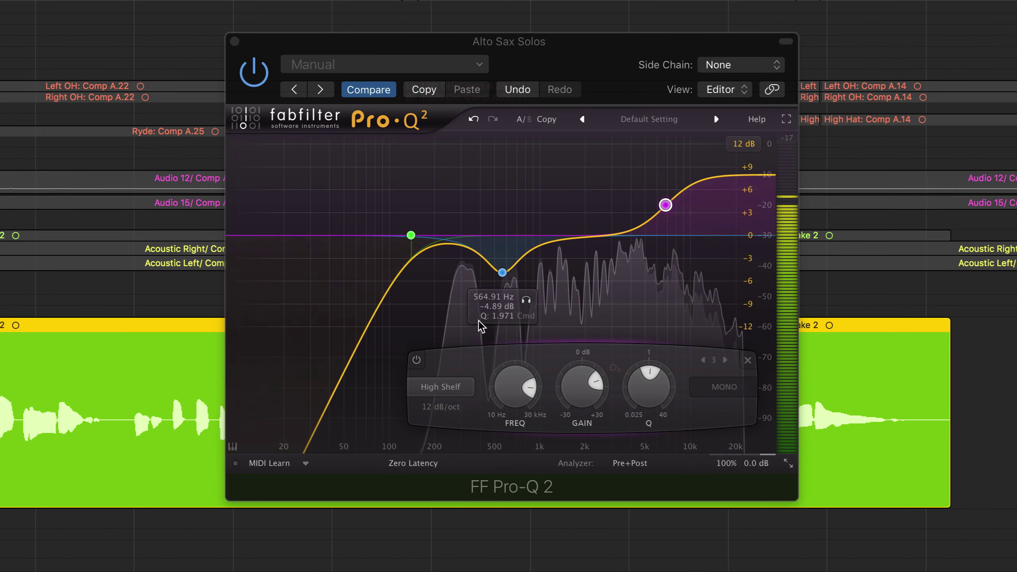
left_click_drag(570, 233, 605, 211)
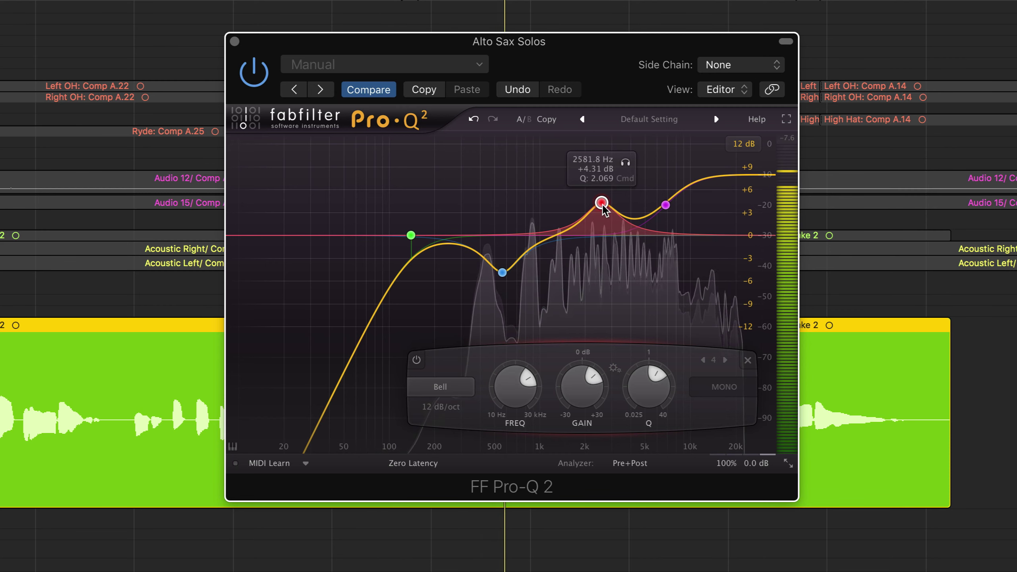
Step: Audition the upper-mid bell boost at about 2.6 kHz in isolation, unsolo the sax, and raise that band's gain slightly in the full mix
left_click_drag(626, 161, 629, 162)
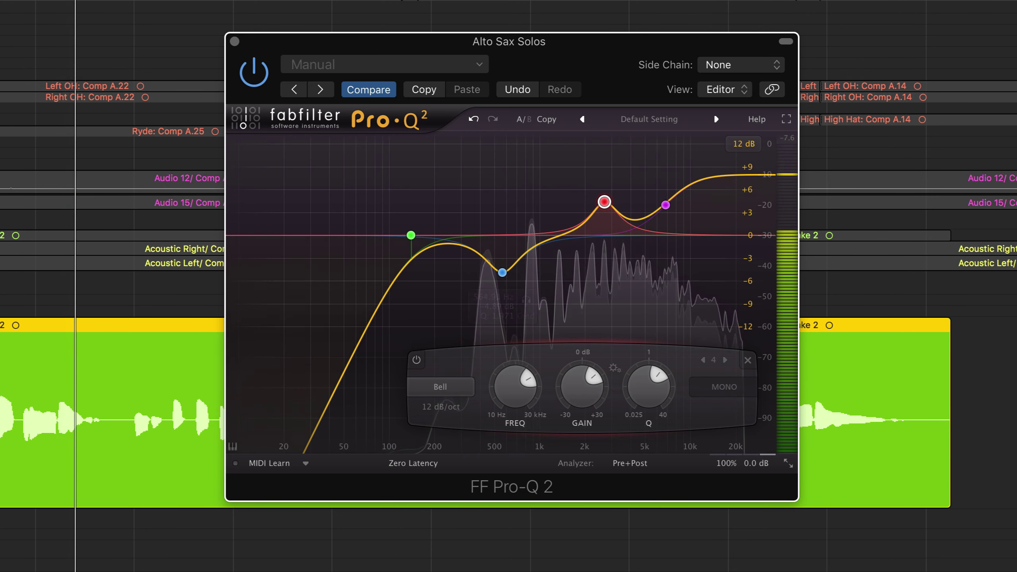
key("s")
mouse_move(582, 390)
left_click_drag(575, 382, 574, 378)
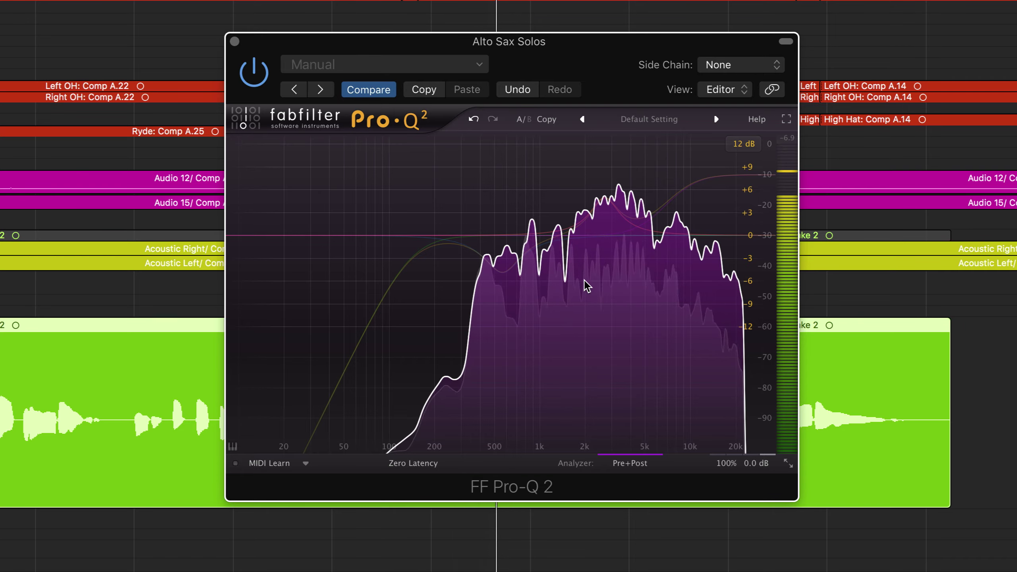
mouse_move(700, 195)
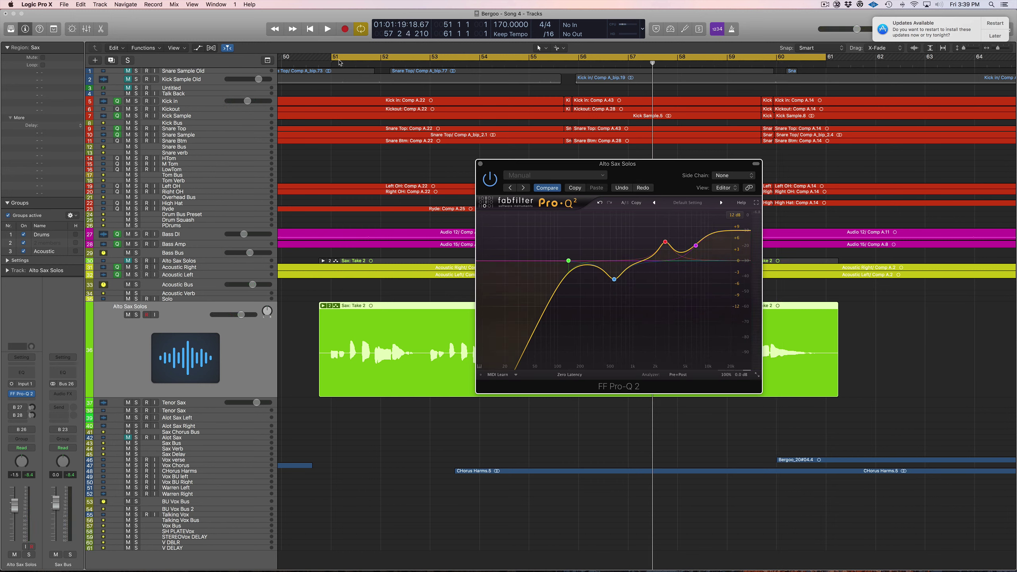
Step: Play the mix from bar 51 and raise the 6.9 kHz high shelf's gain to about +8.8 dB
left_click_drag(343, 63, 331, 64)
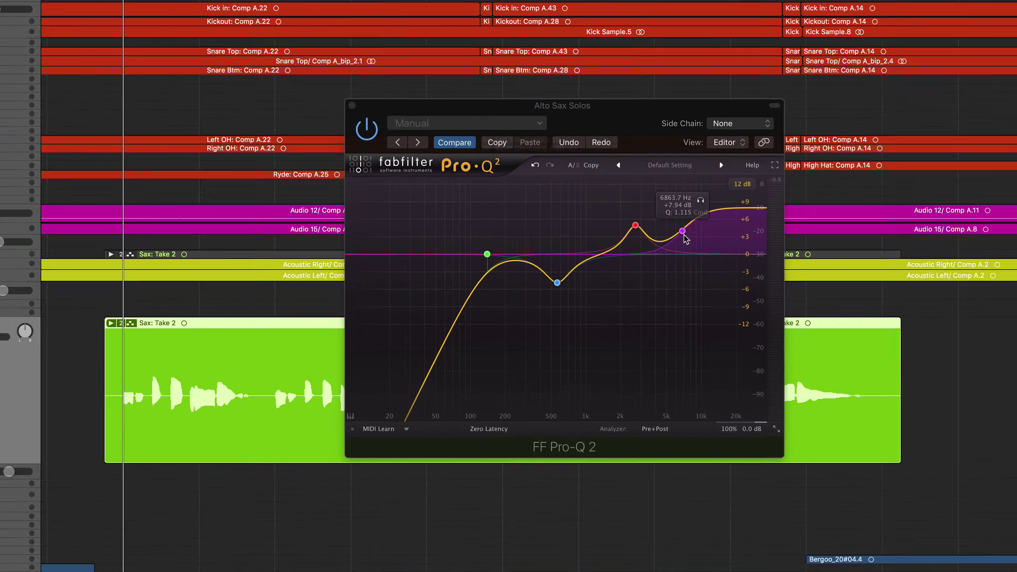
key("space")
left_click(697, 247)
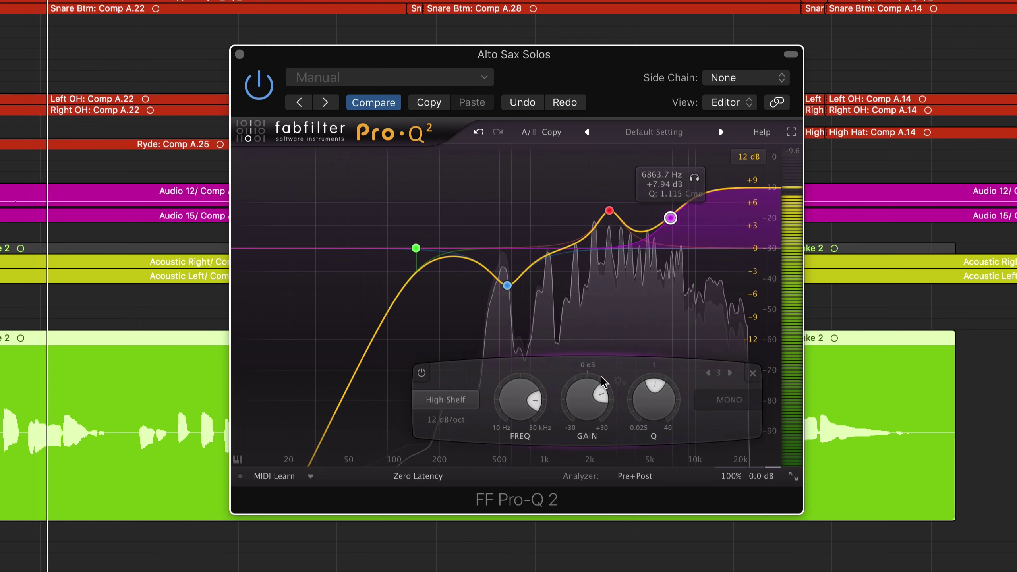
left_click_drag(588, 403, 588, 397)
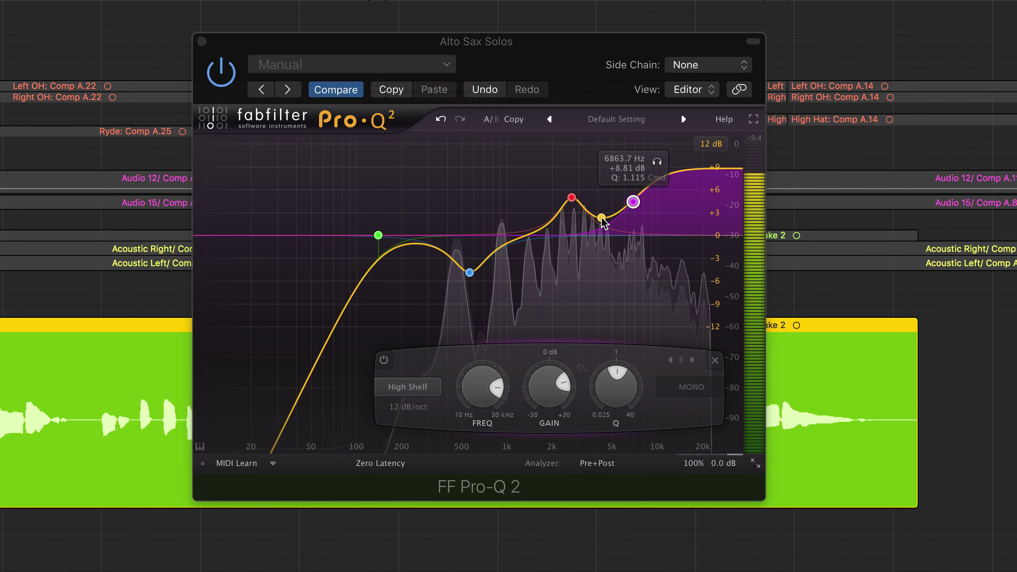
Step: Add a narrow bell boost at about 4350 Hz with +7.2 dB gain and Q 8.639, and audition it in isolation
left_click_drag(602, 218, 602, 174)
scroll(602, 173, "up", 10)
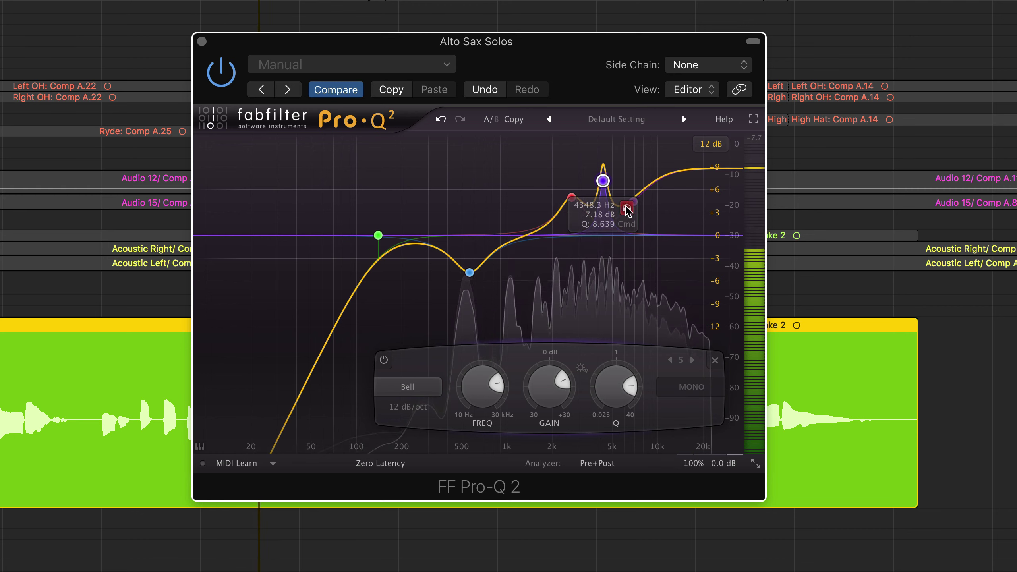
left_click_drag(625, 209, 625, 209)
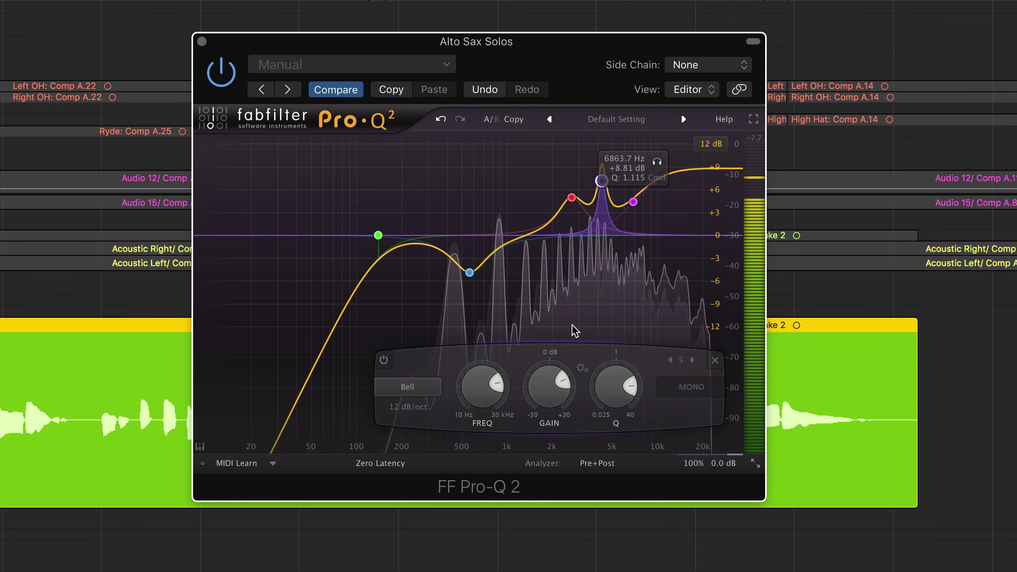
Step: Turn the narrow bell into a cut of about -3.3 dB at about 4260 Hz with Q 14.913
left_click_drag(550, 380, 576, 477)
mouse_move(602, 261)
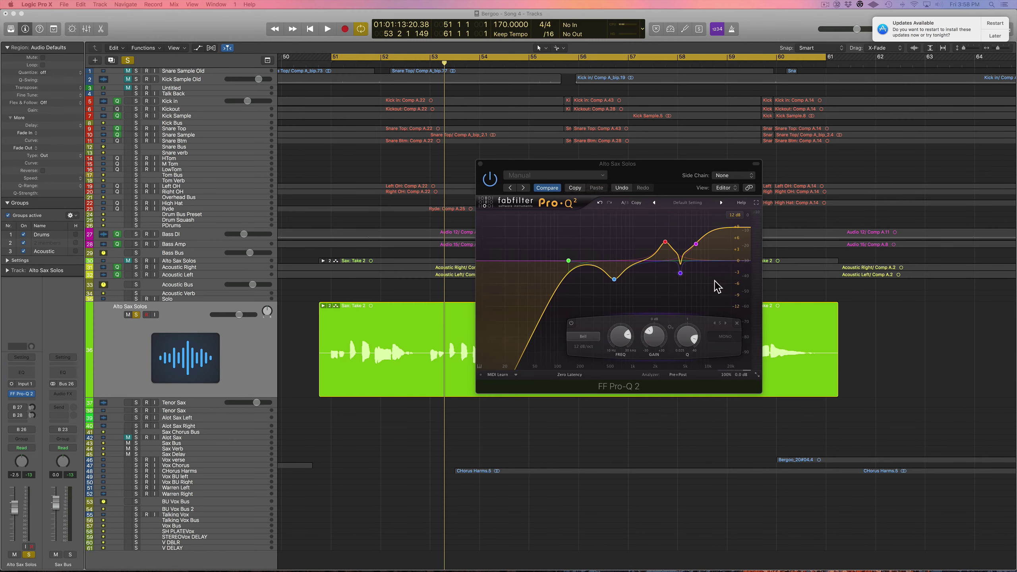
mouse_move(692, 274)
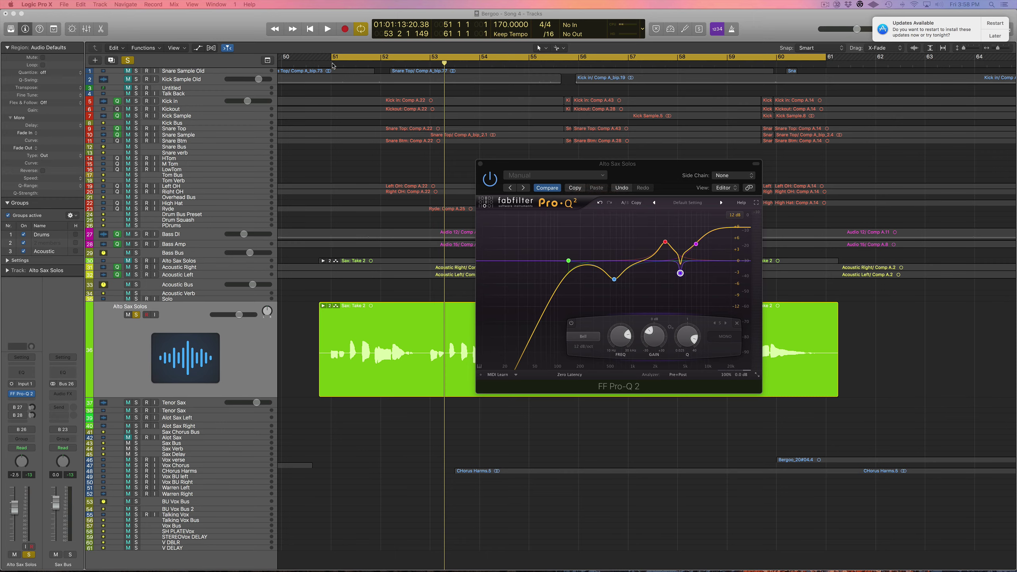
Step: Play the soloed sax from bar 51 and audition the 4260 Hz cut in isolation
left_click(336, 64)
key("space")
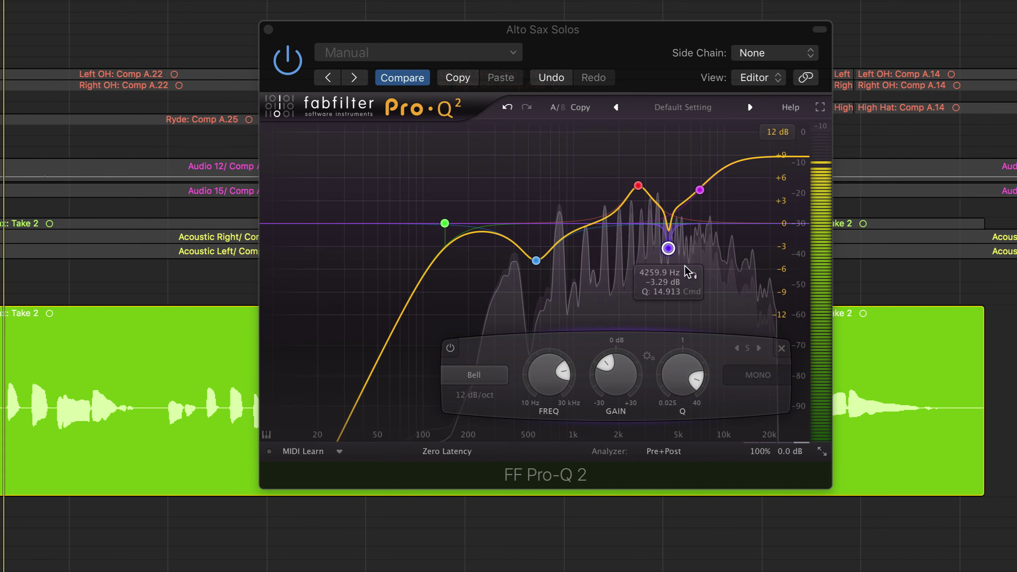
left_click(693, 277)
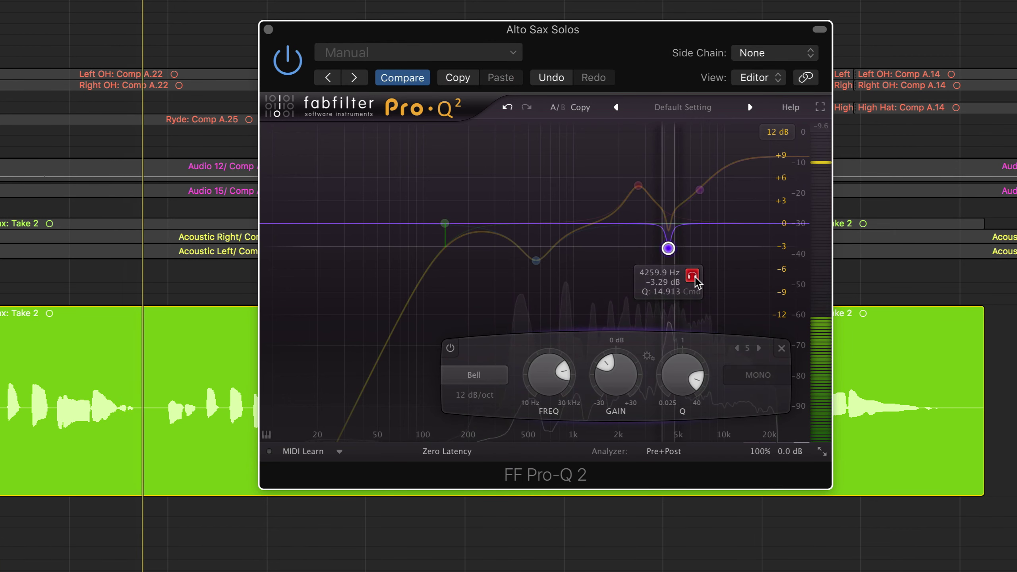
left_click(694, 278)
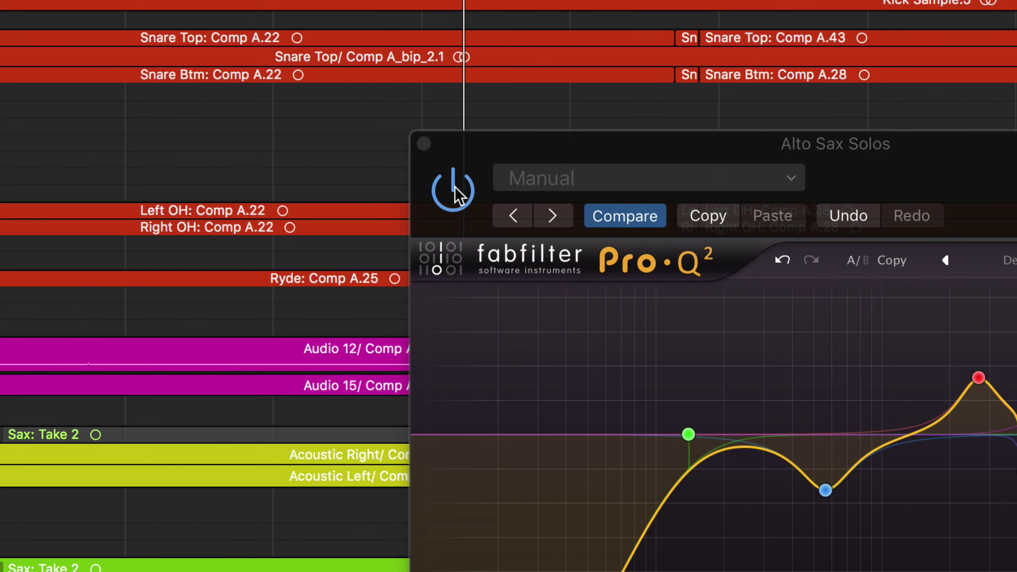
Step: Compare the sax in the full mix with the equalizer bypassed and engaged, leaving it engaged
left_click(456, 192)
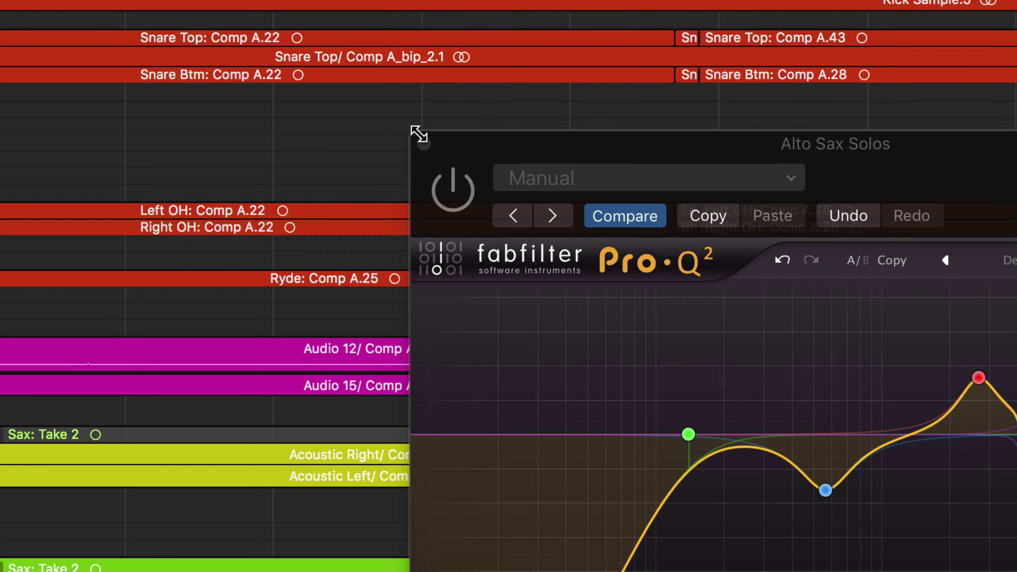
key("space")
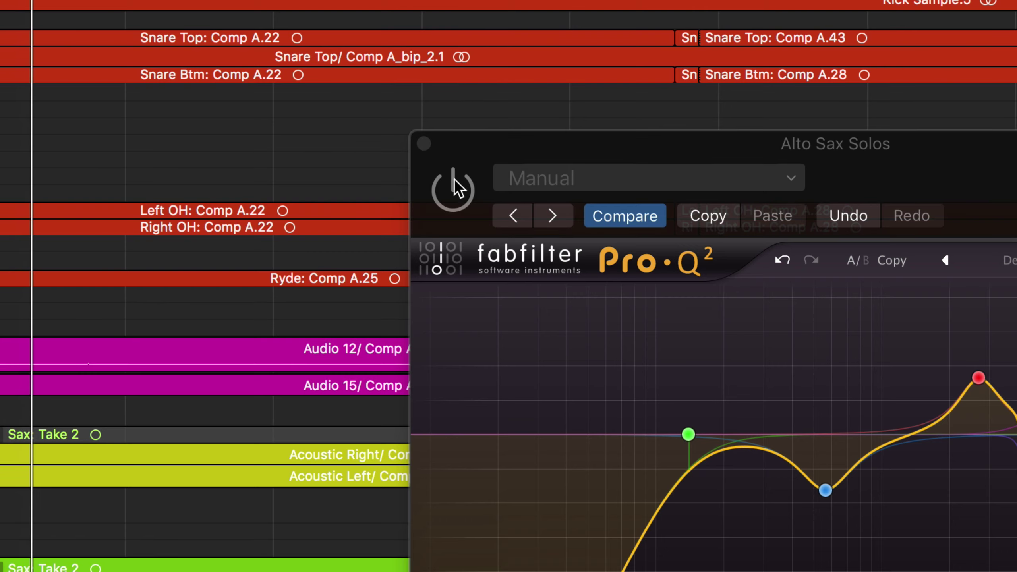
left_click(452, 191)
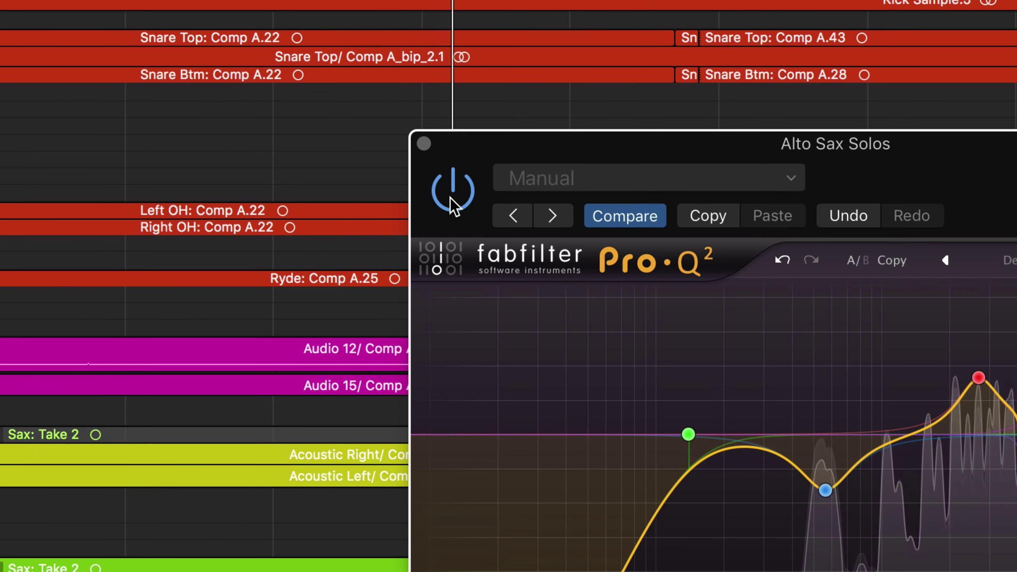
left_click(454, 198)
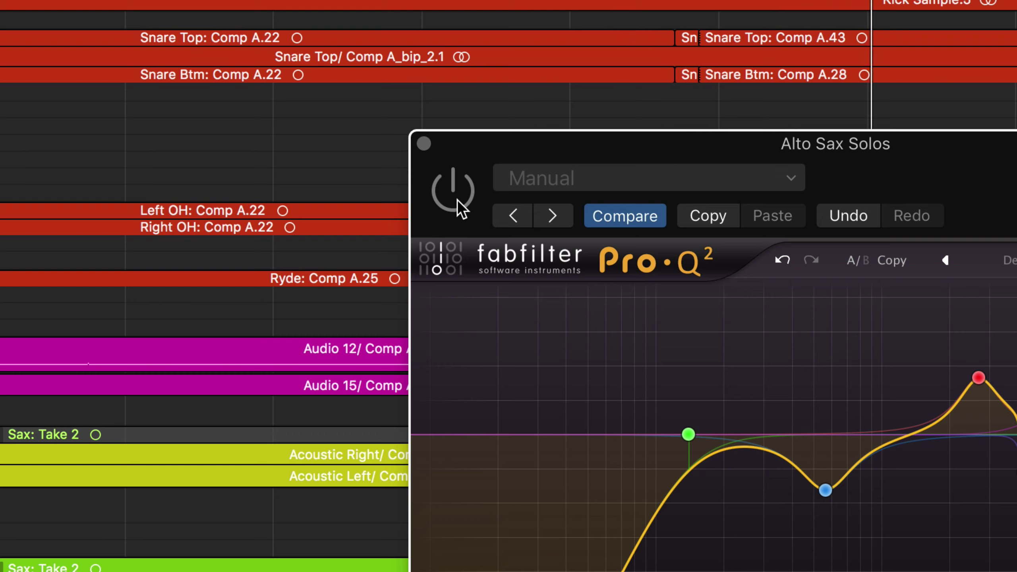
left_click(462, 208)
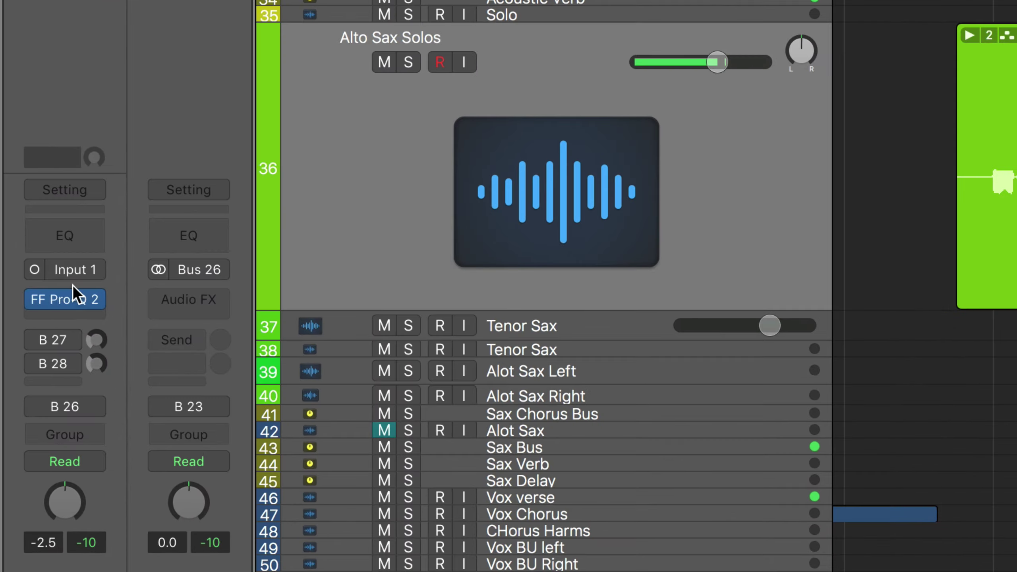
Step: Enable the alto sax channel's B 27 and B 28 sends and listen to the equalized solo in the mix
left_click_drag(36, 337, 35, 372)
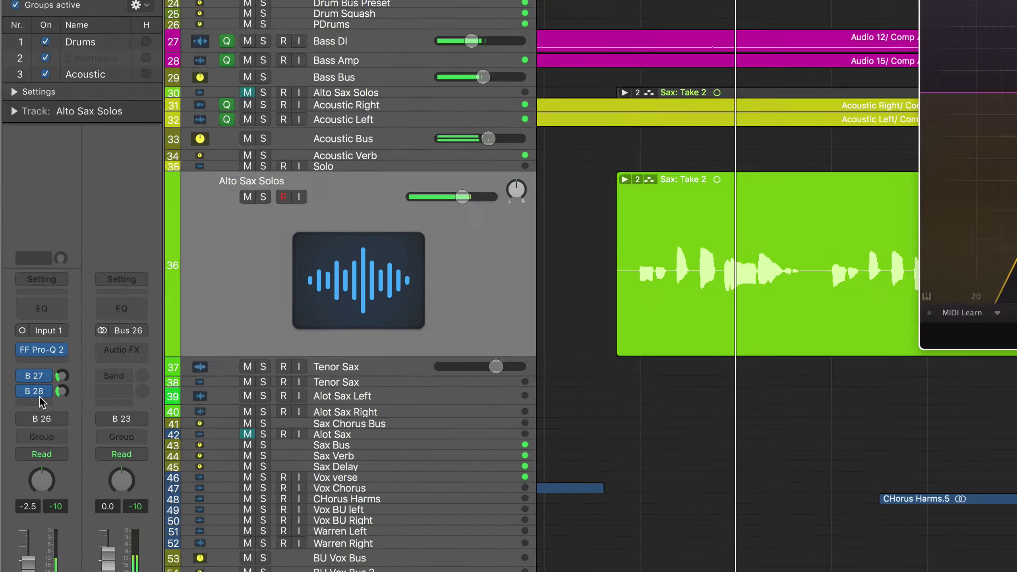
left_click(65, 299)
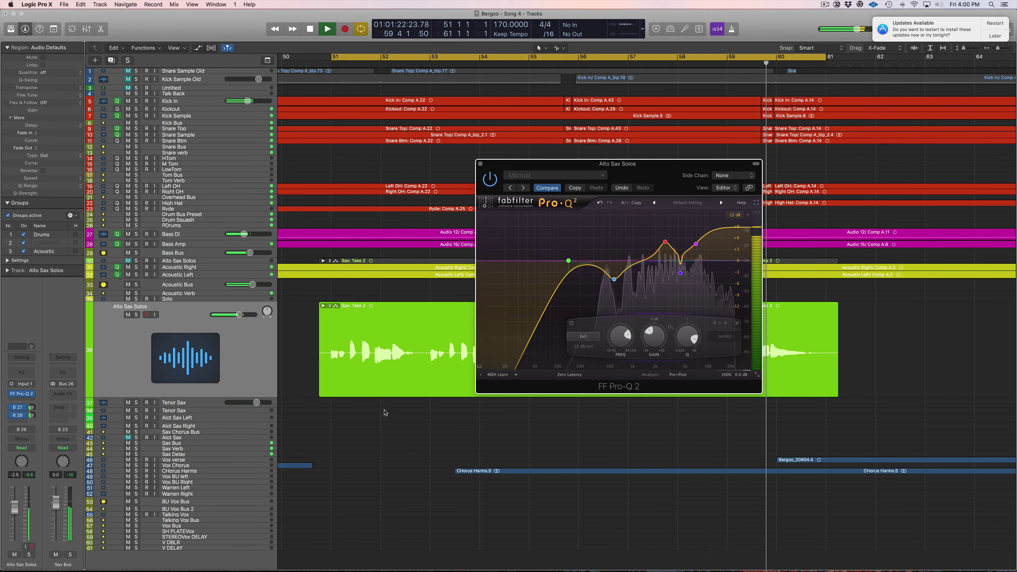
key("space")
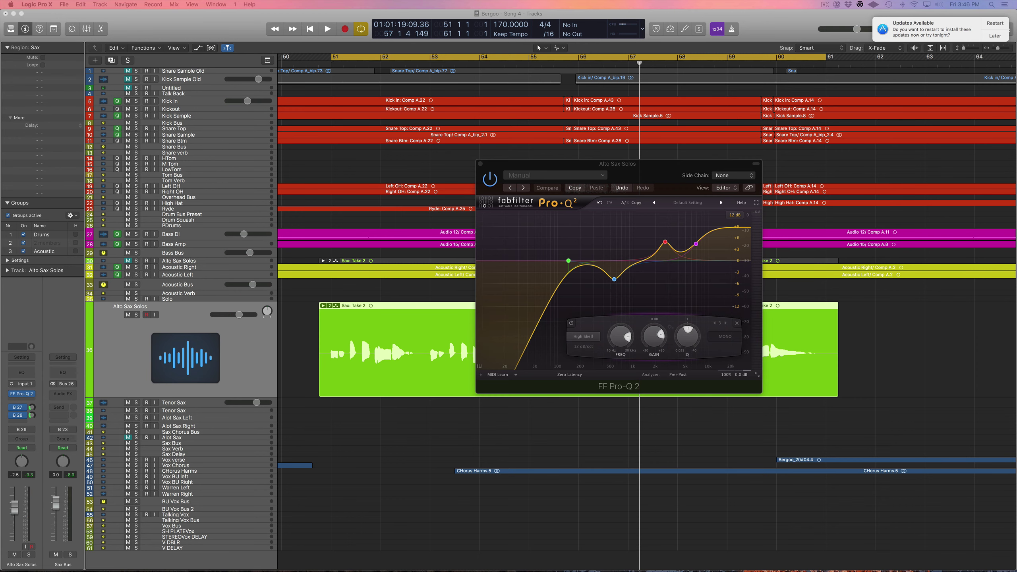